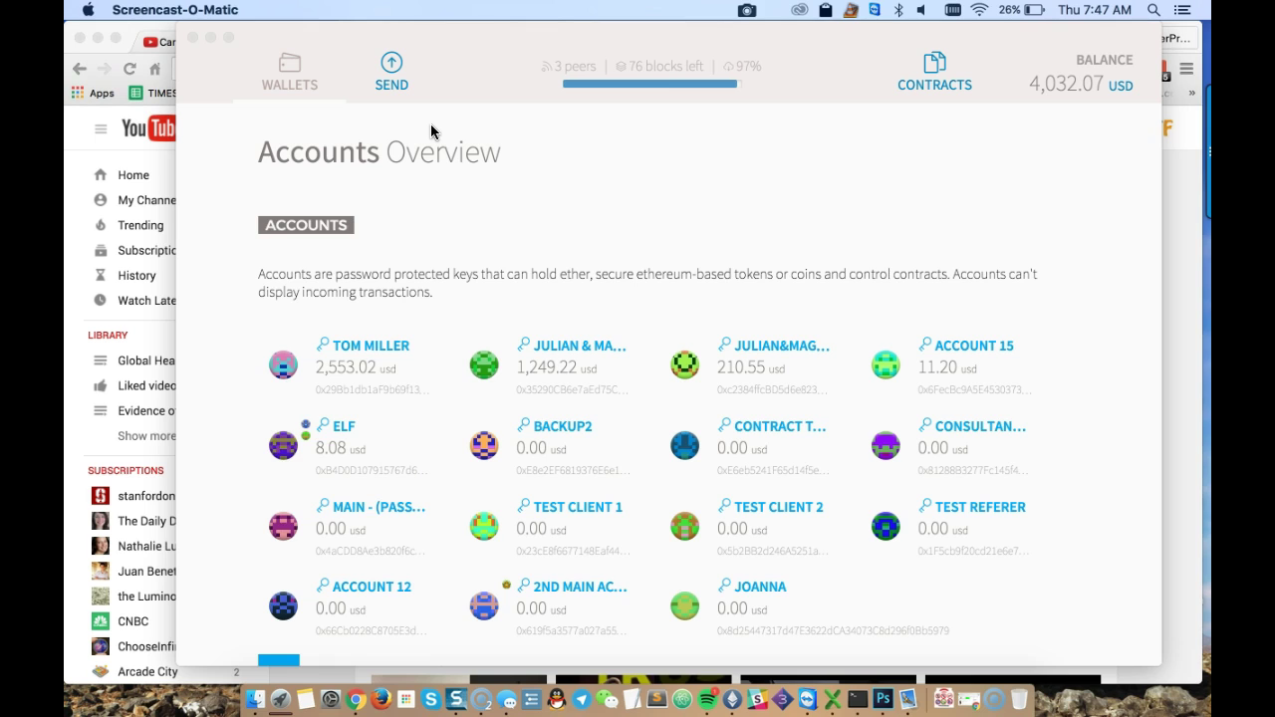
# Look over the Accounts Overview, including the account list and the wallet contracts section
pyautogui.click(289, 62)
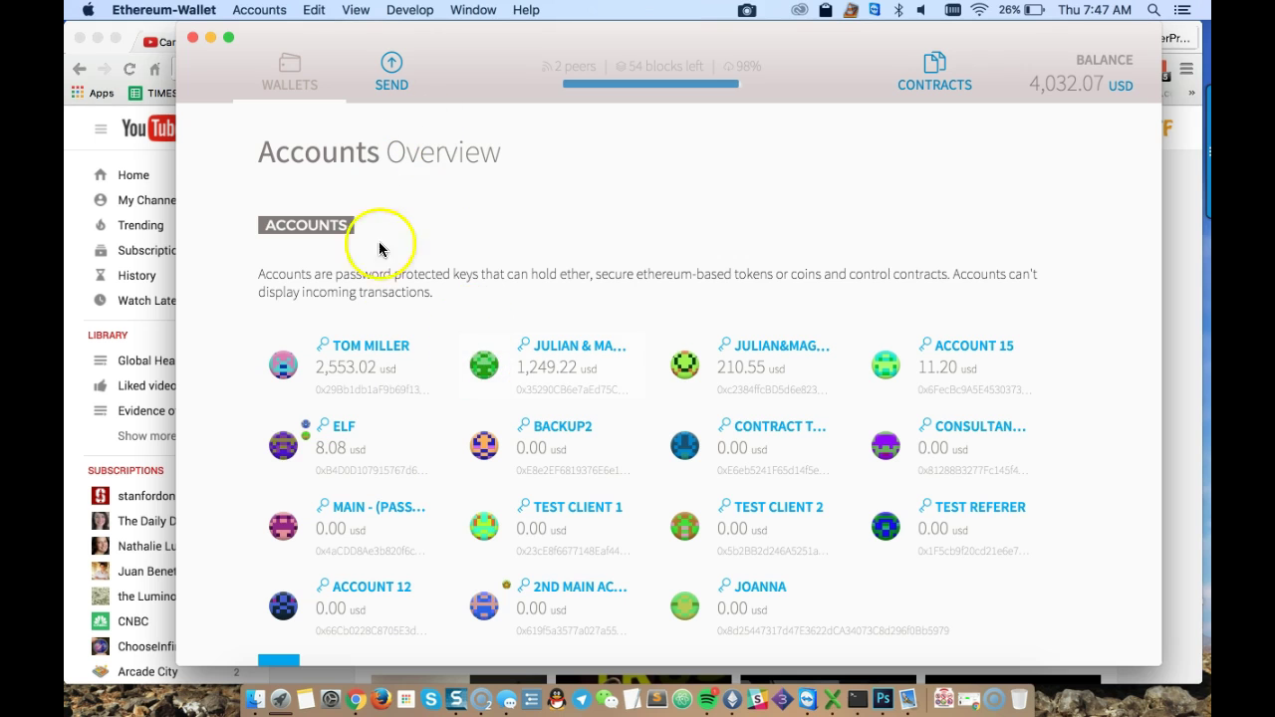
pyautogui.scroll(-5, 563, 437)
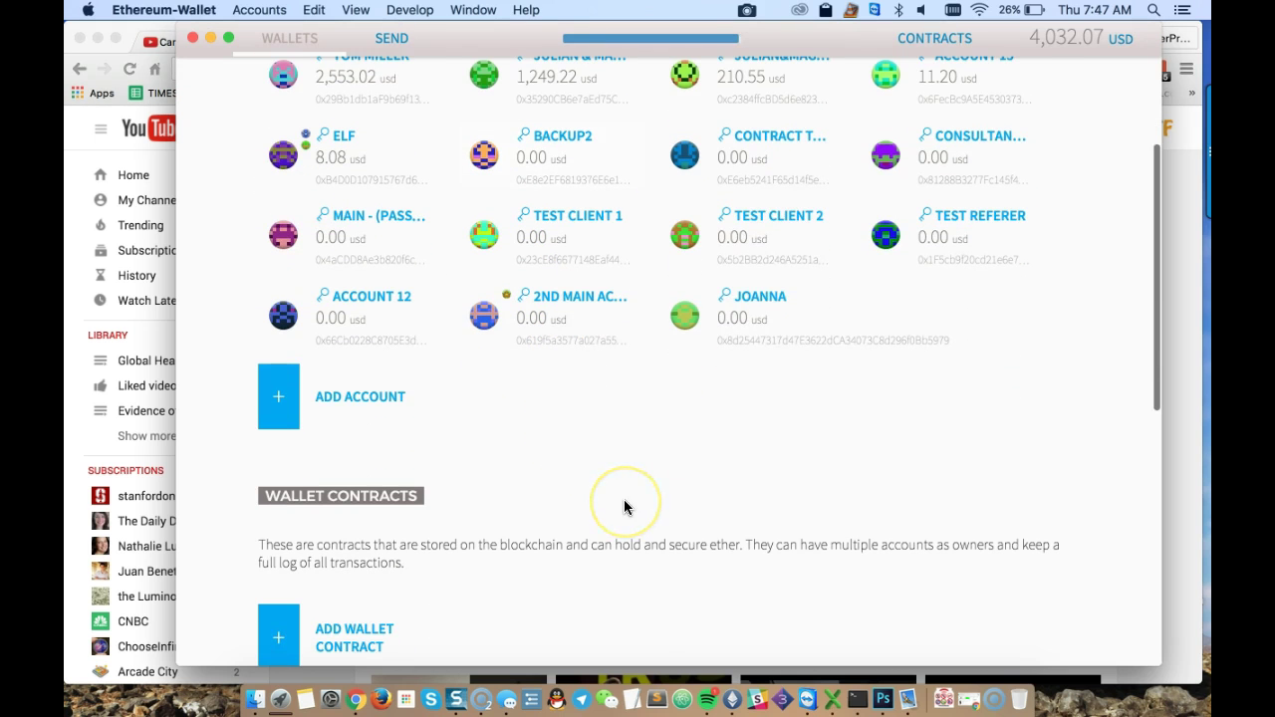
pyautogui.scroll(5, 625, 508)
pyautogui.click(609, 119)
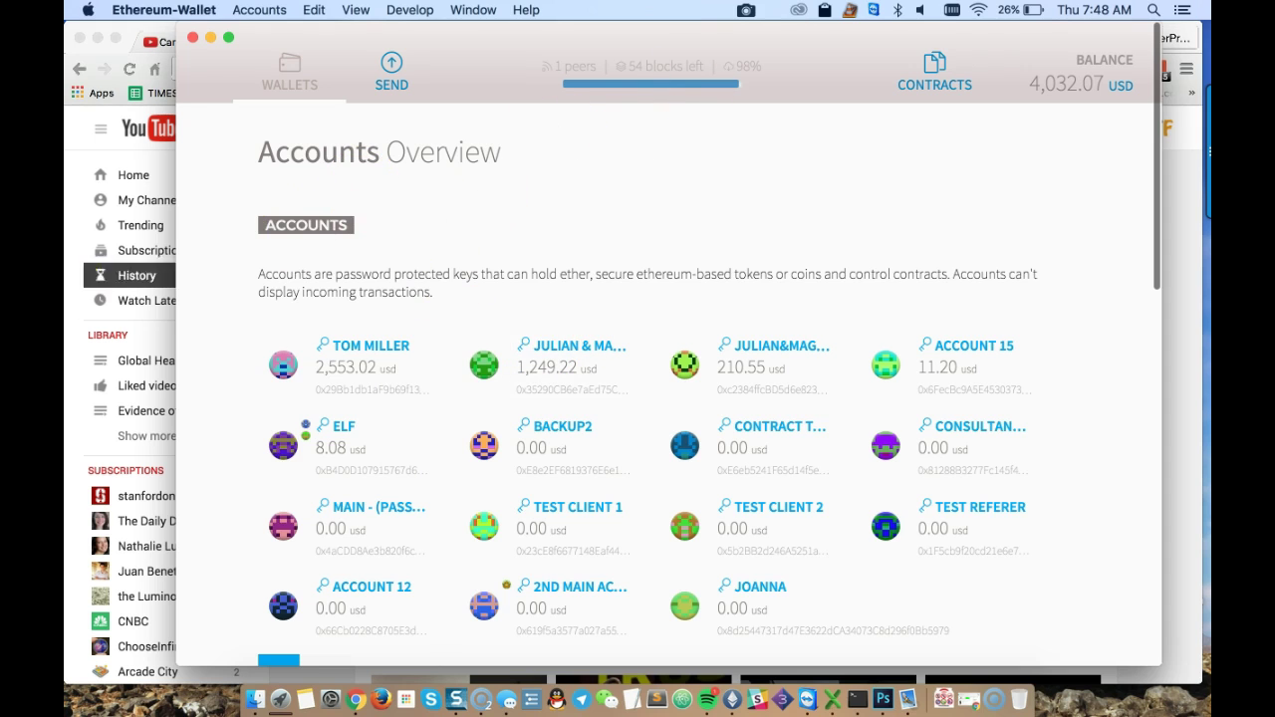
# Switch to Chrome and search YouTube for "mist etheum"
pyautogui.click(74, 299)
pyautogui.click(402, 128)
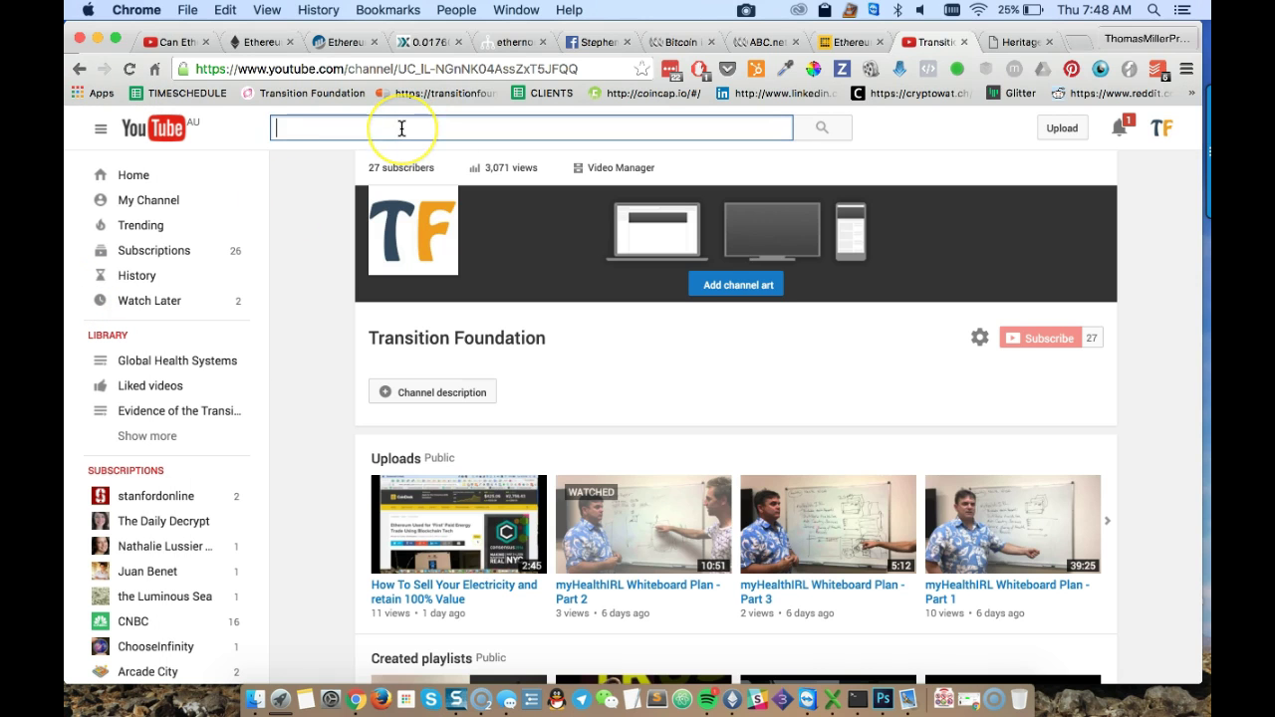
pyautogui.write('mist ')
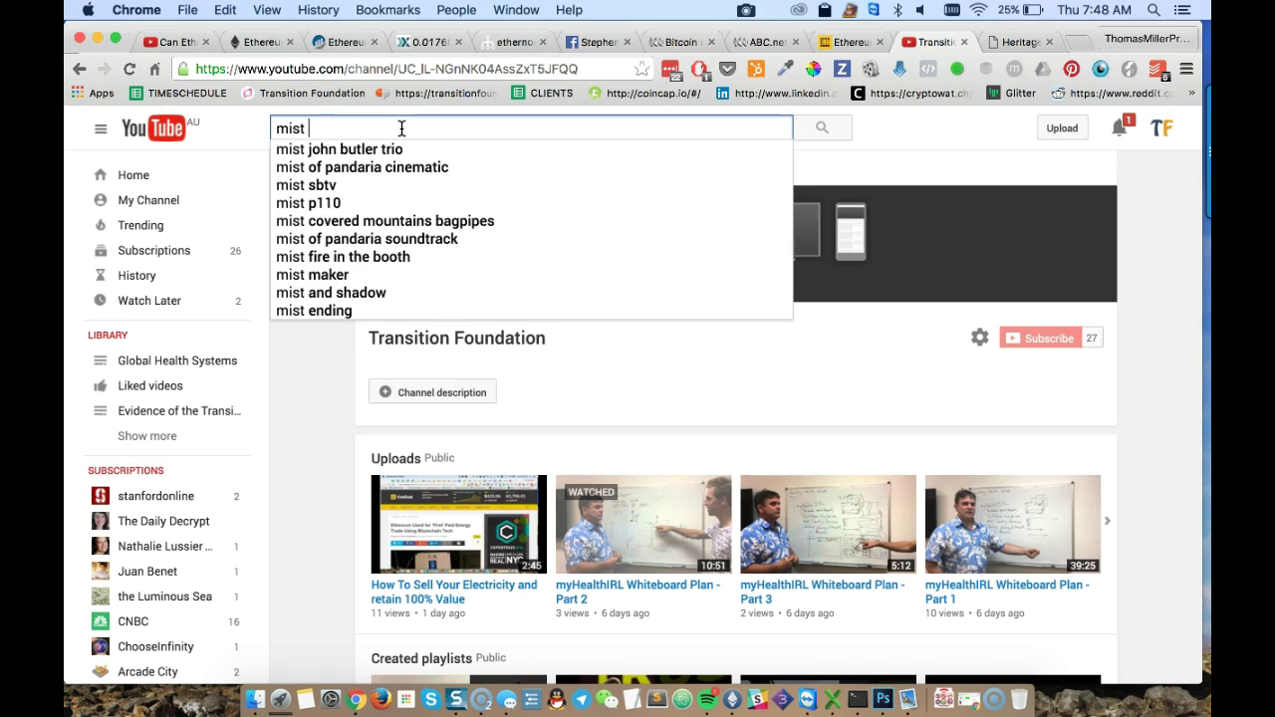
pyautogui.write('etheru')
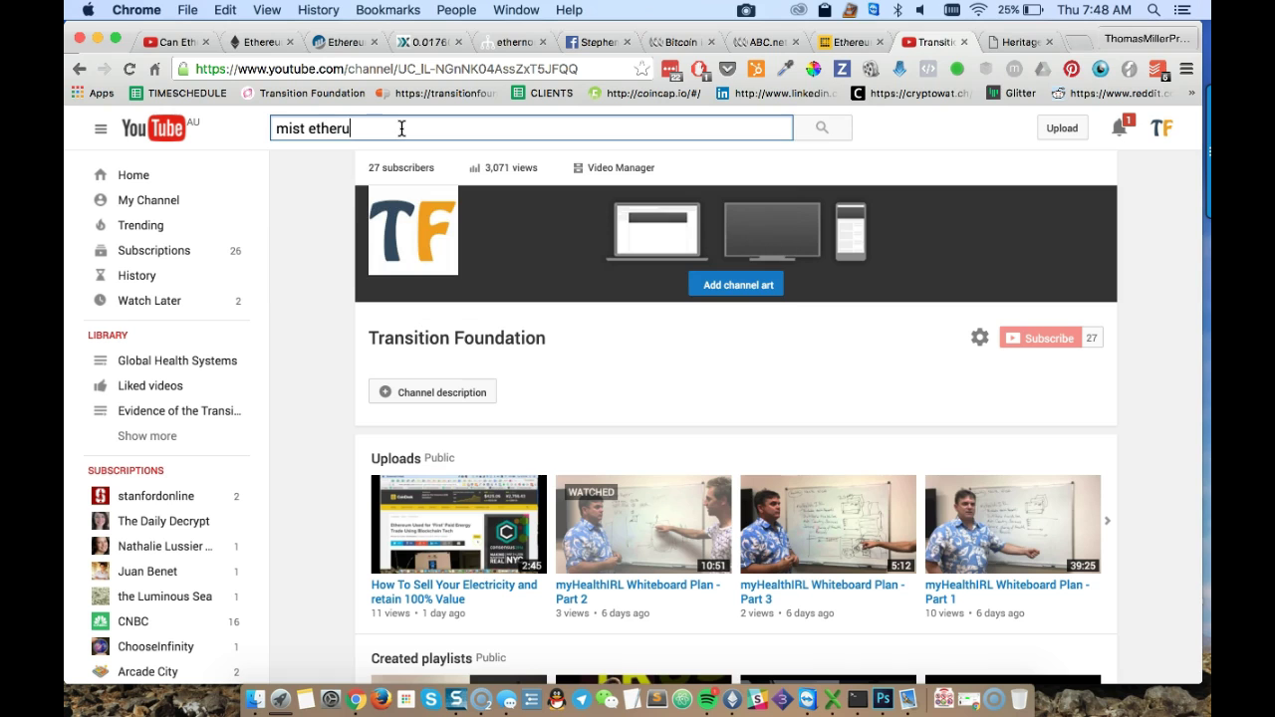
pyautogui.press('BackSpace')
pyautogui.write('m')
pyautogui.press('Return')
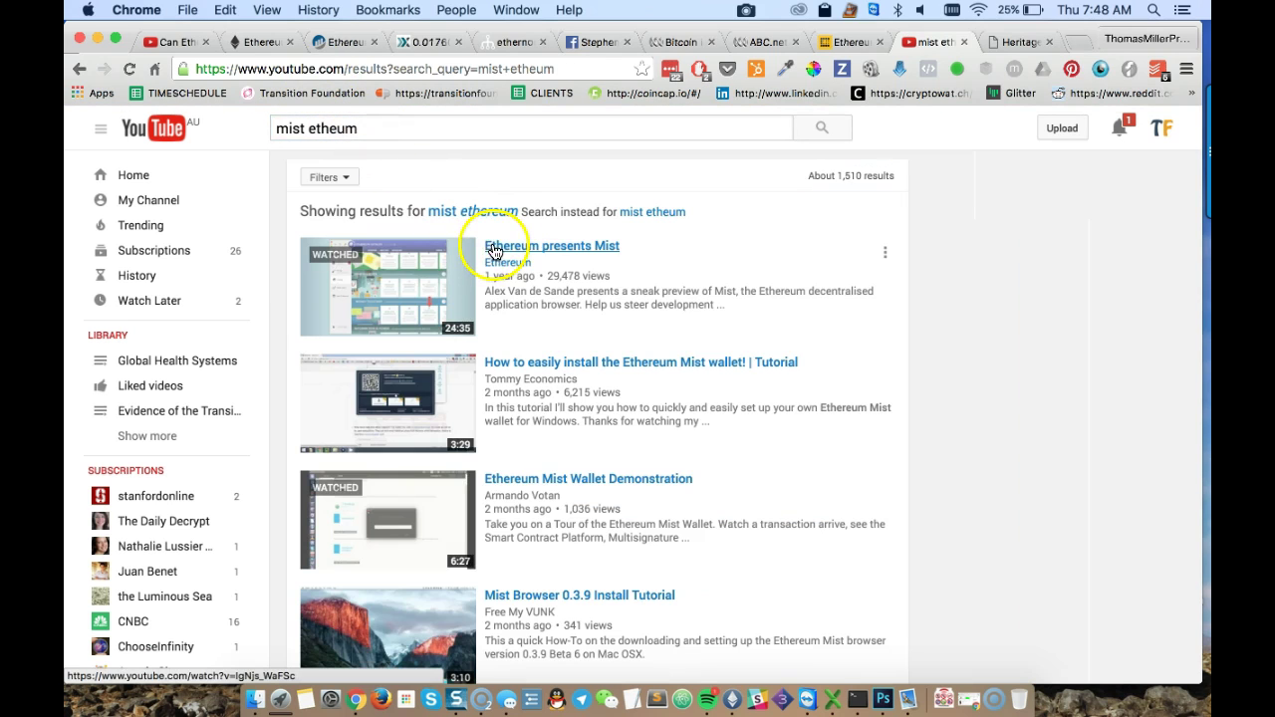
# Open the "Ethereum presents Mist" video and show it paused in full screen
pyautogui.click(490, 246)
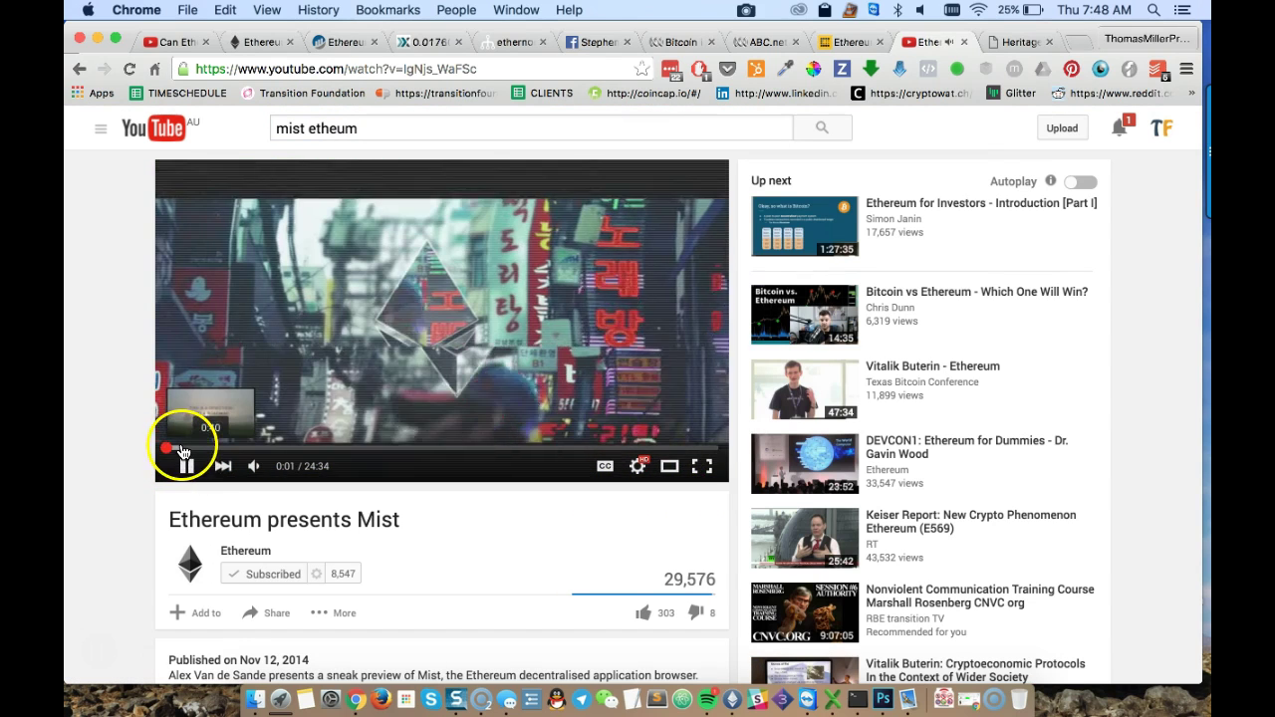
pyautogui.click(203, 448)
pyautogui.click(185, 465)
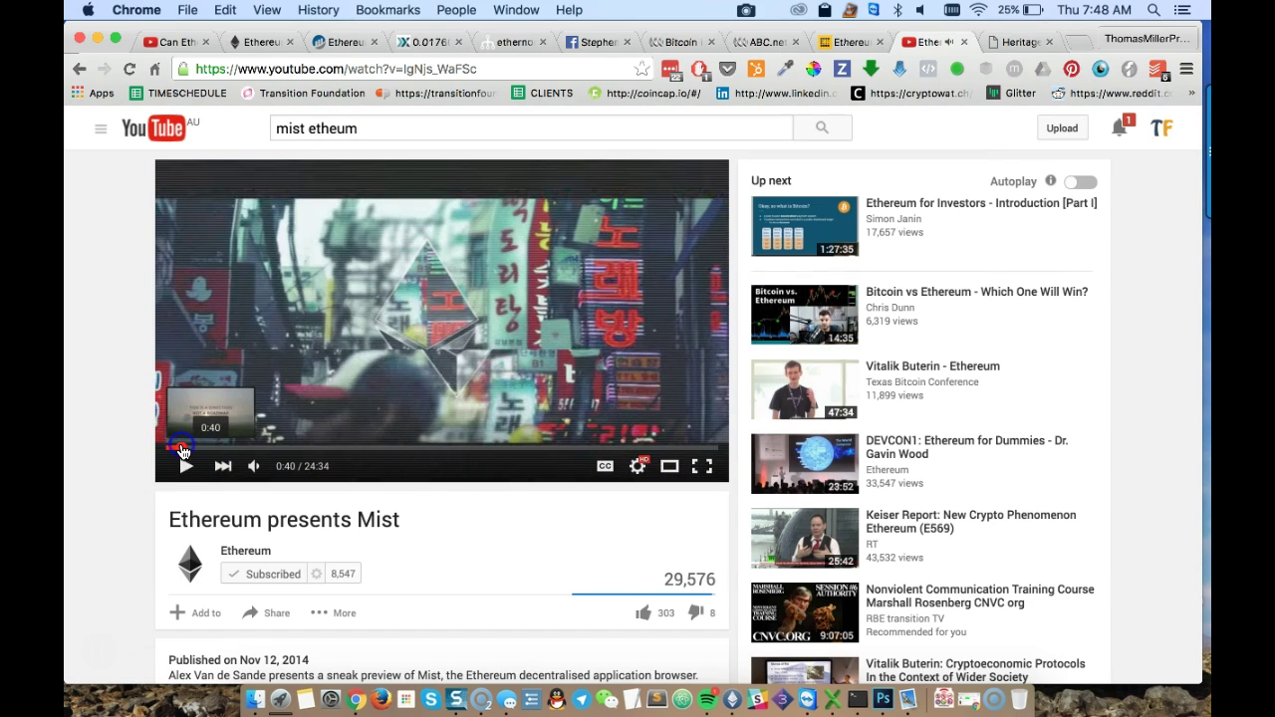
pyautogui.click(702, 464)
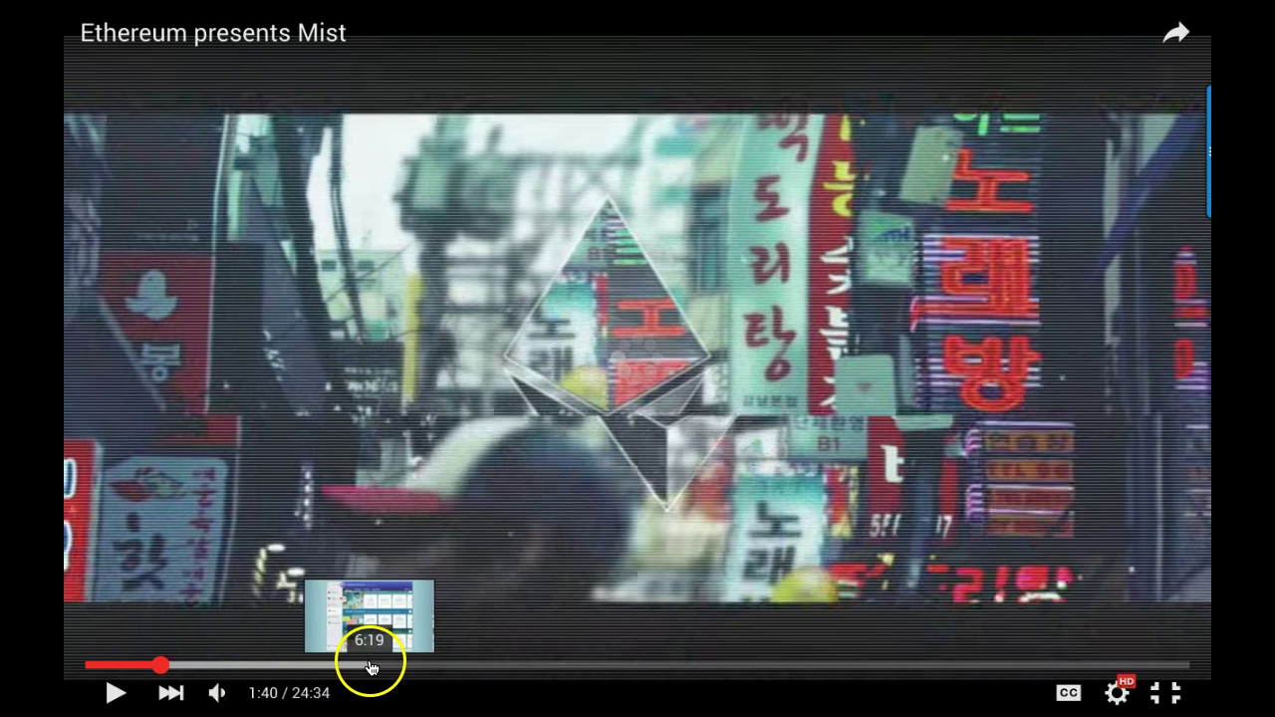
# Skip the video to 6:19 and raise the system volume
pyautogui.click(370, 666)
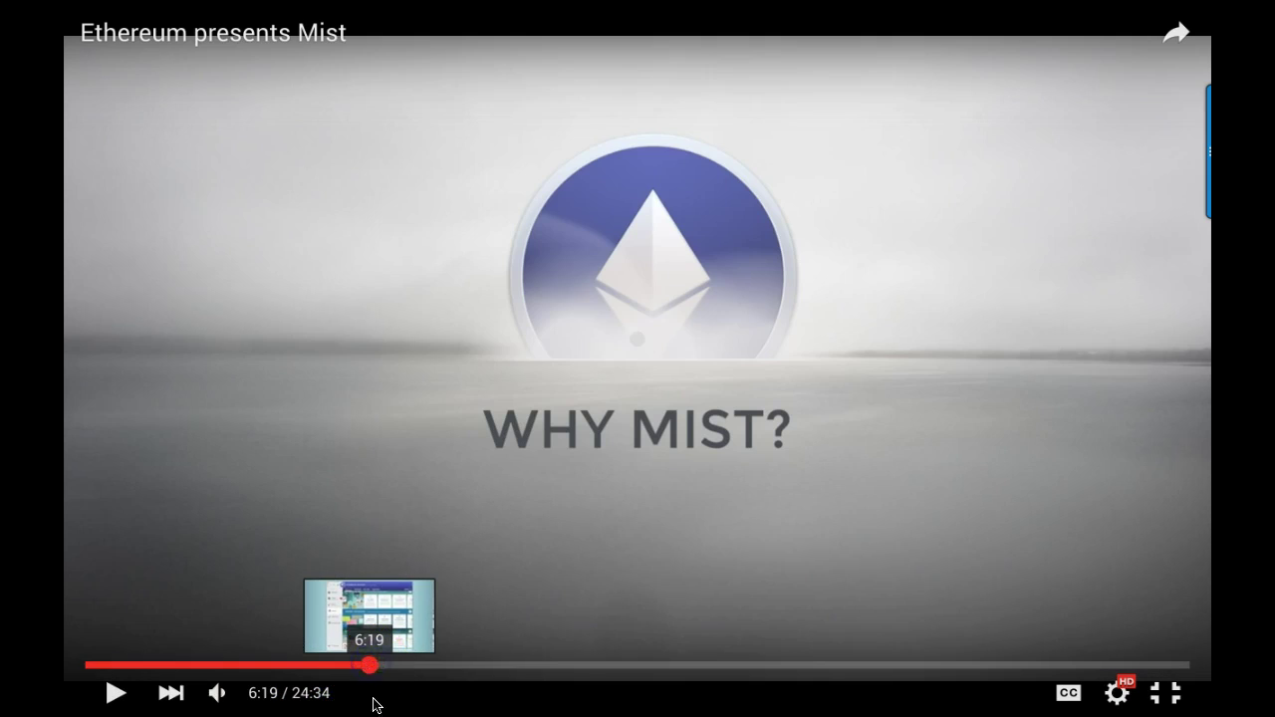
pyautogui.press('XF86AudioRaiseVolume')
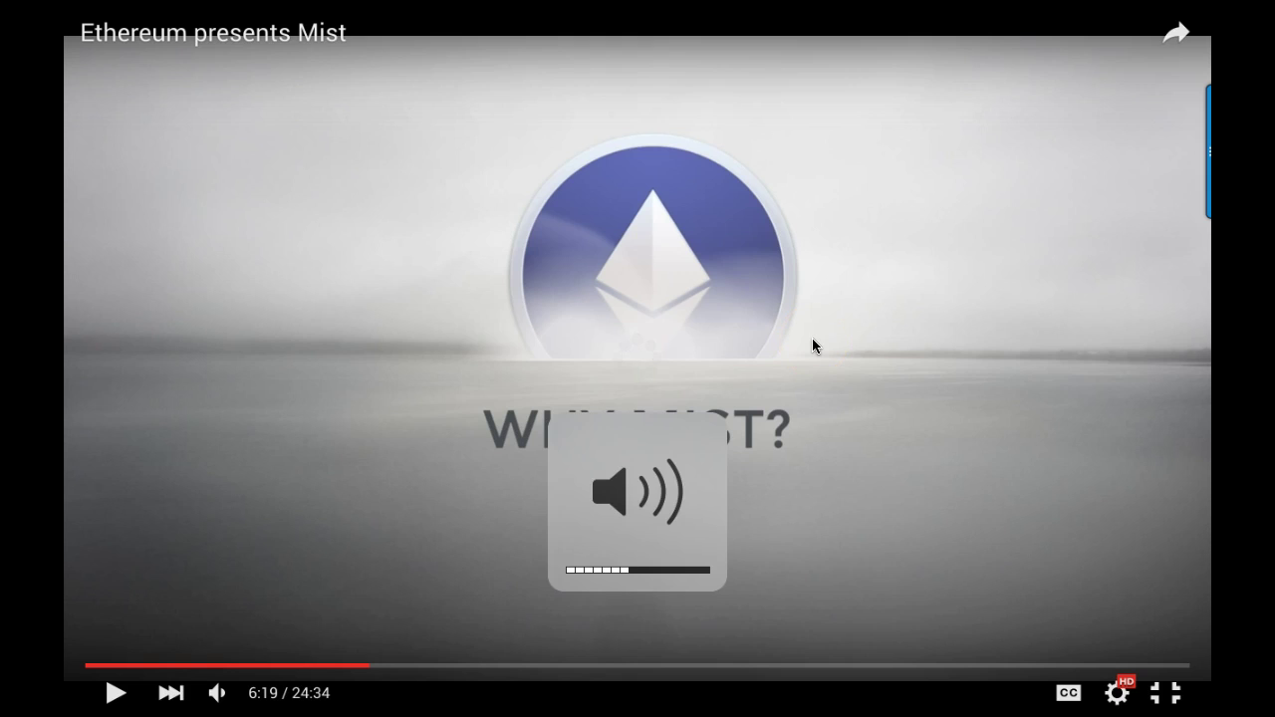
pyautogui.press('XF86AudioRaiseVolume')
pyautogui.press('XF86AudioRaiseVolume')
pyautogui.press('XF86AudioRaiseVolume')
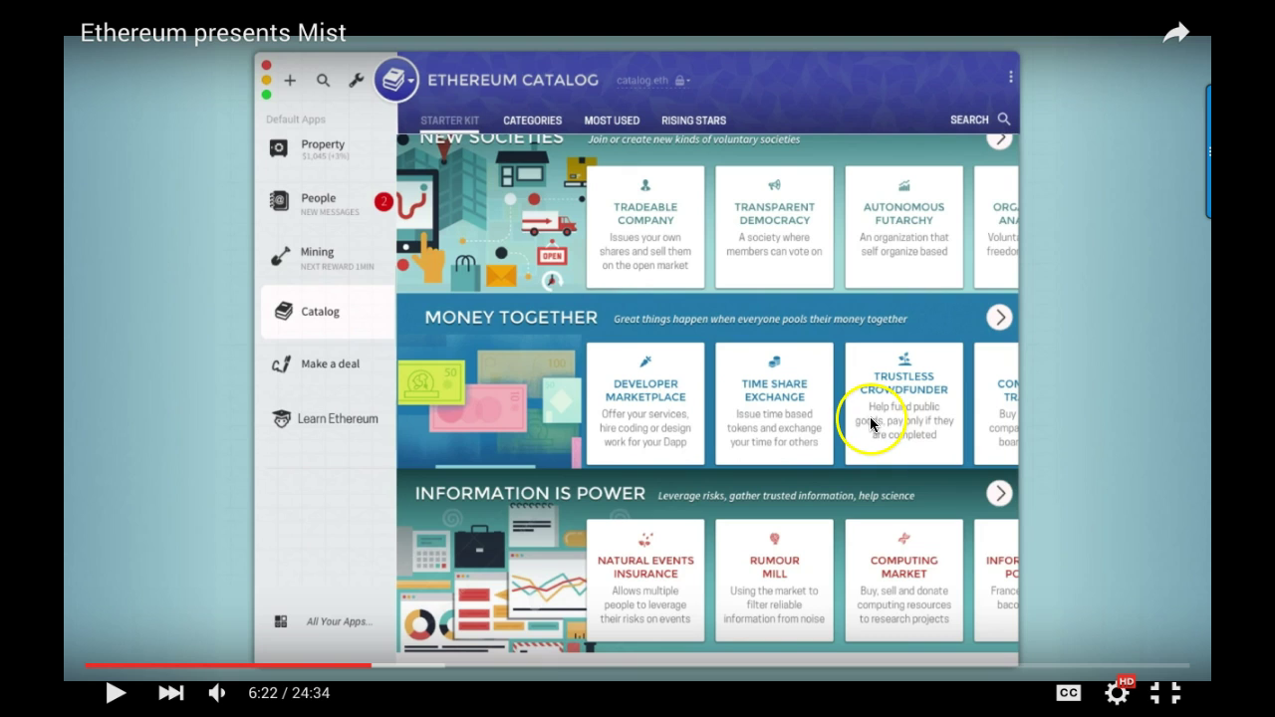
# Skip the video to 7:13 and exit full screen
pyautogui.click(410, 666)
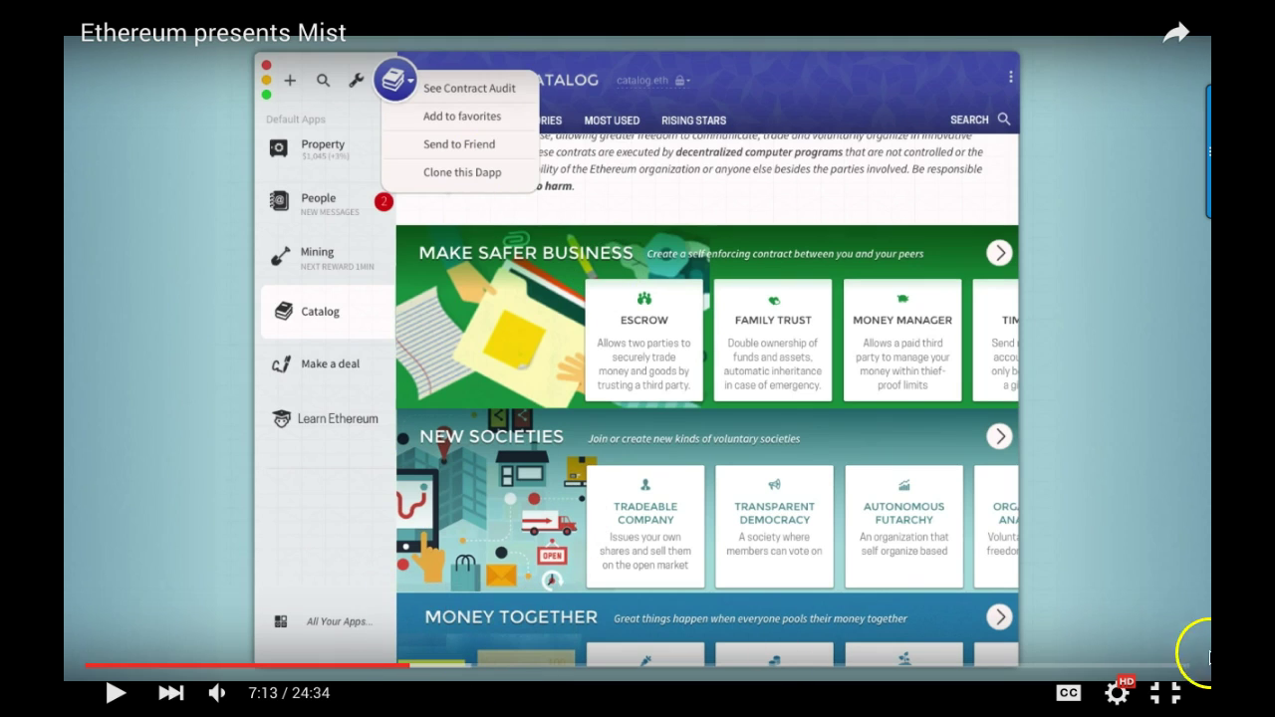
pyautogui.click(1165, 690)
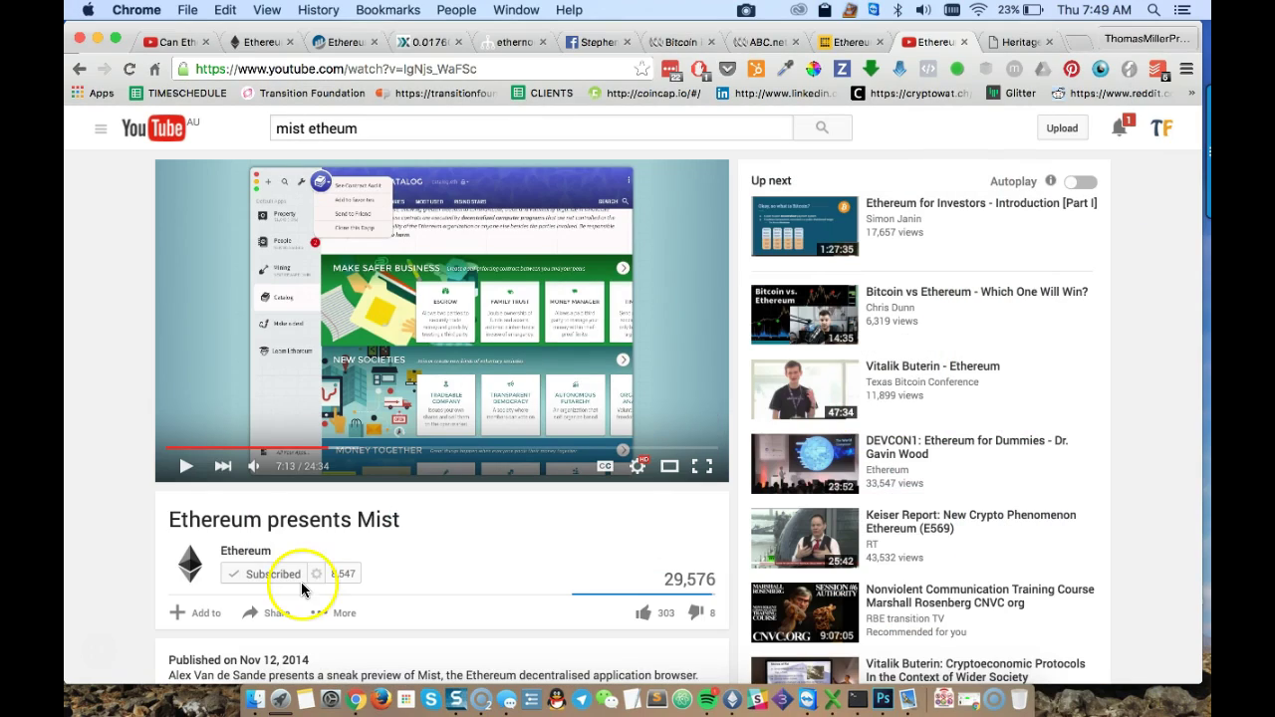
# Switch to Ethereum Wallet and view the balances in ETHER before returning the display currency to USD
pyautogui.click(732, 703)
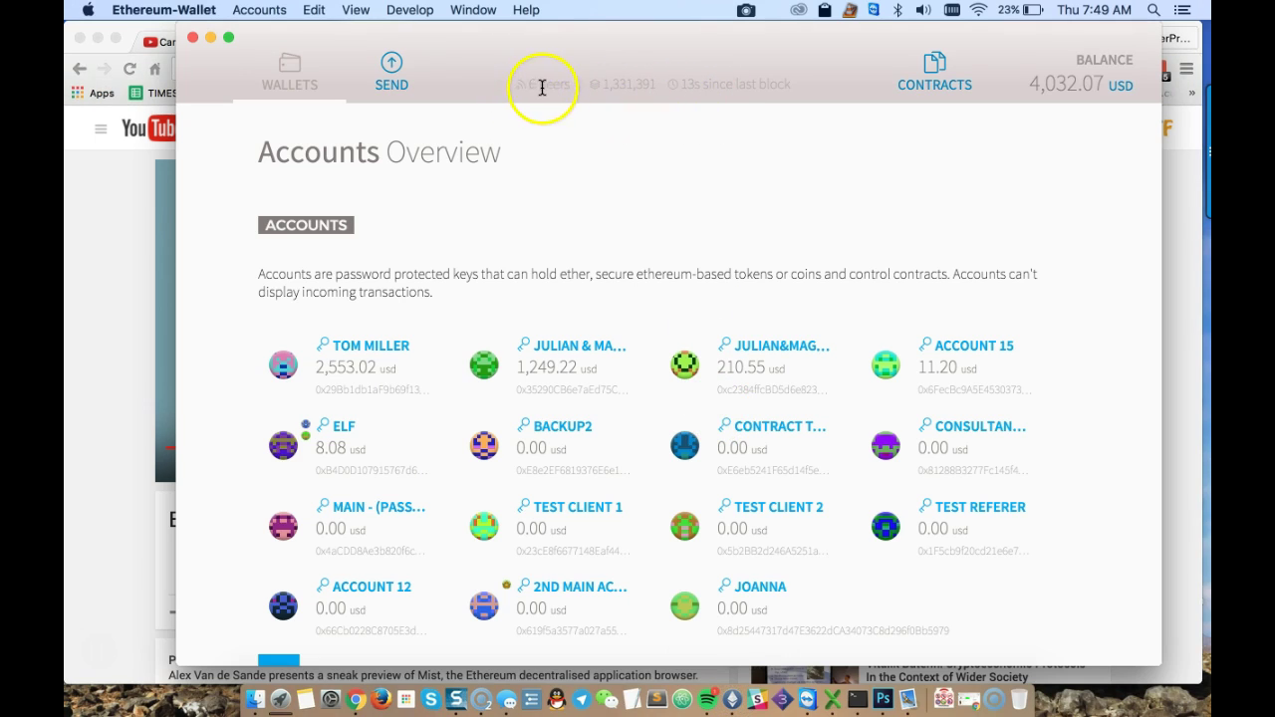
pyautogui.scroll(2, 498, 299)
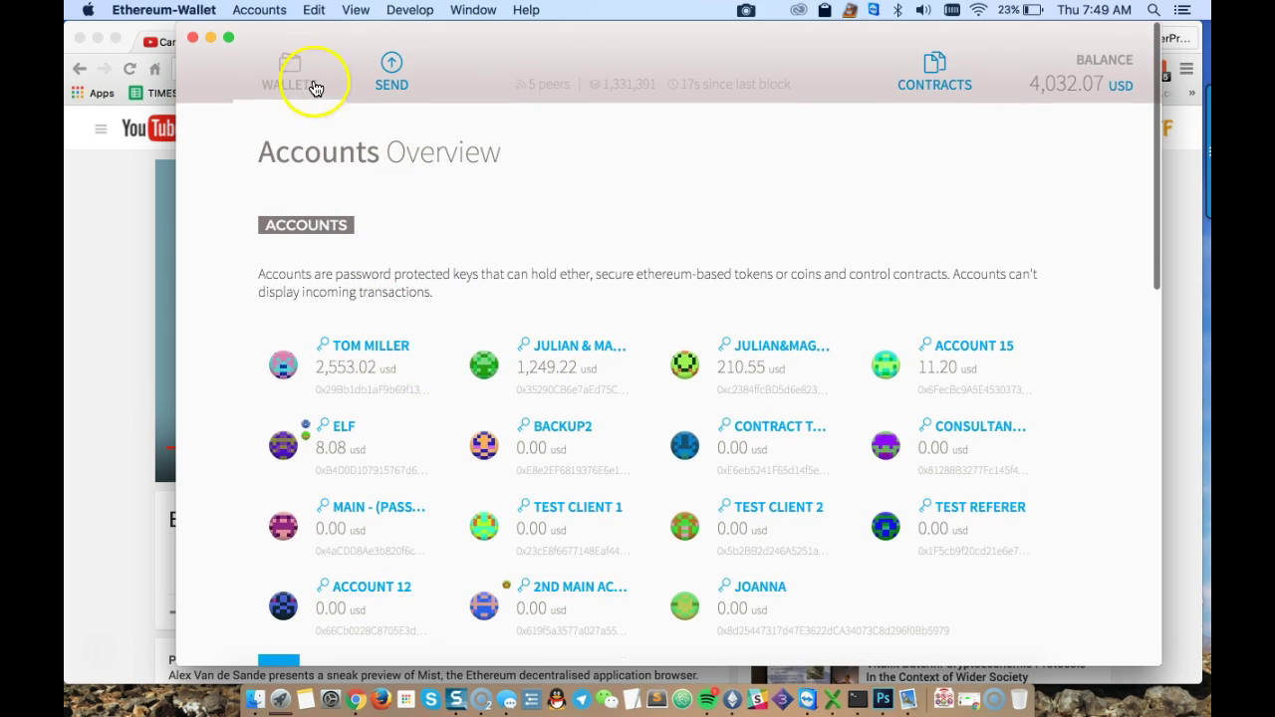
pyautogui.click(1123, 92)
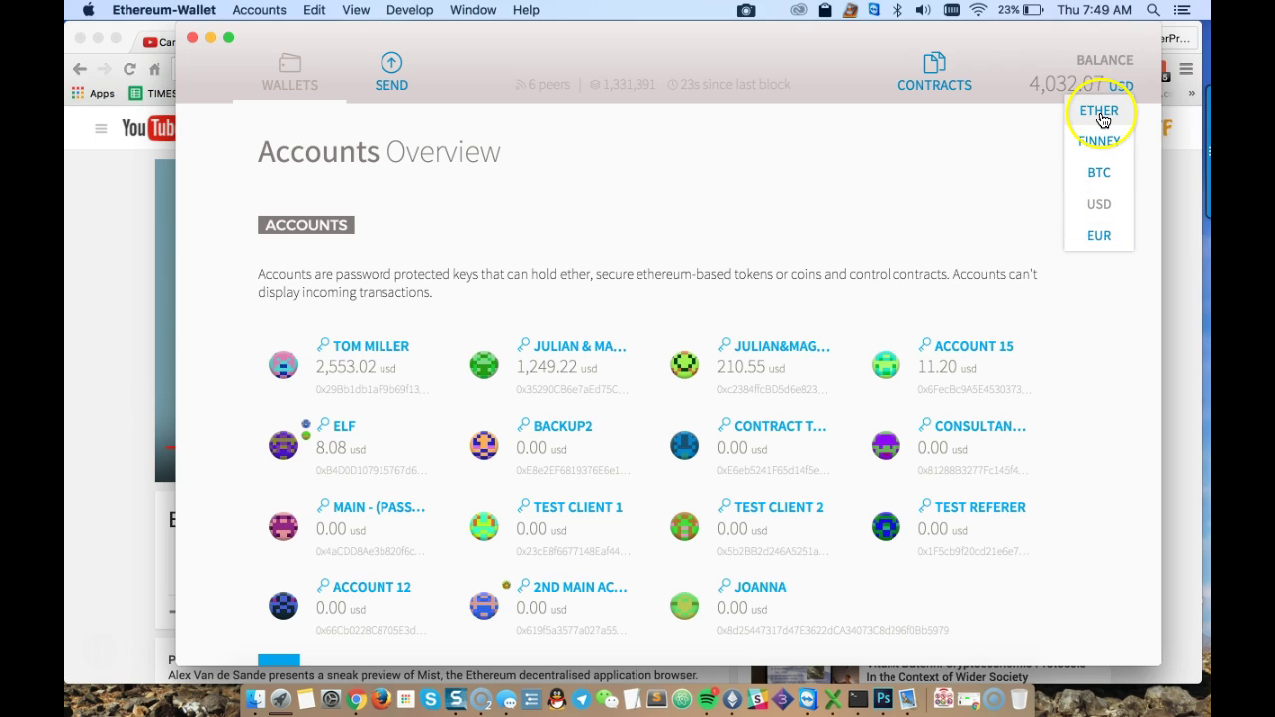
pyautogui.click(1102, 118)
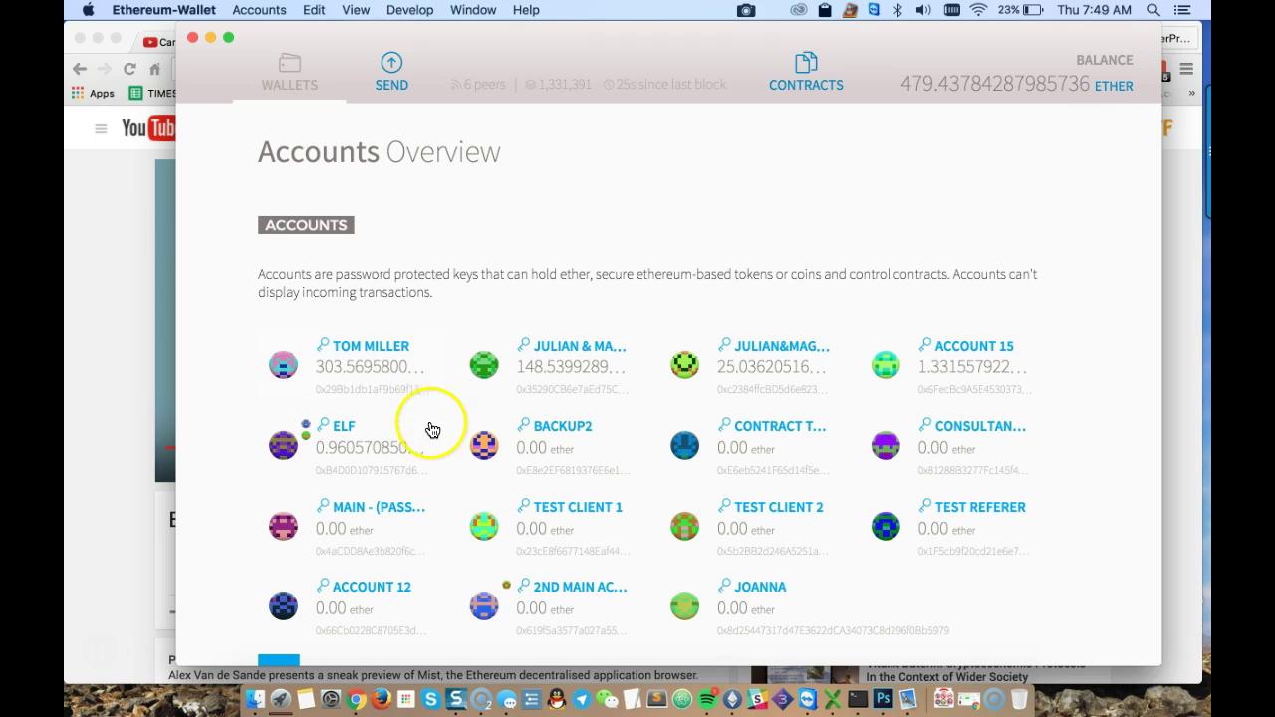
pyautogui.click(1114, 88)
pyautogui.click(1104, 204)
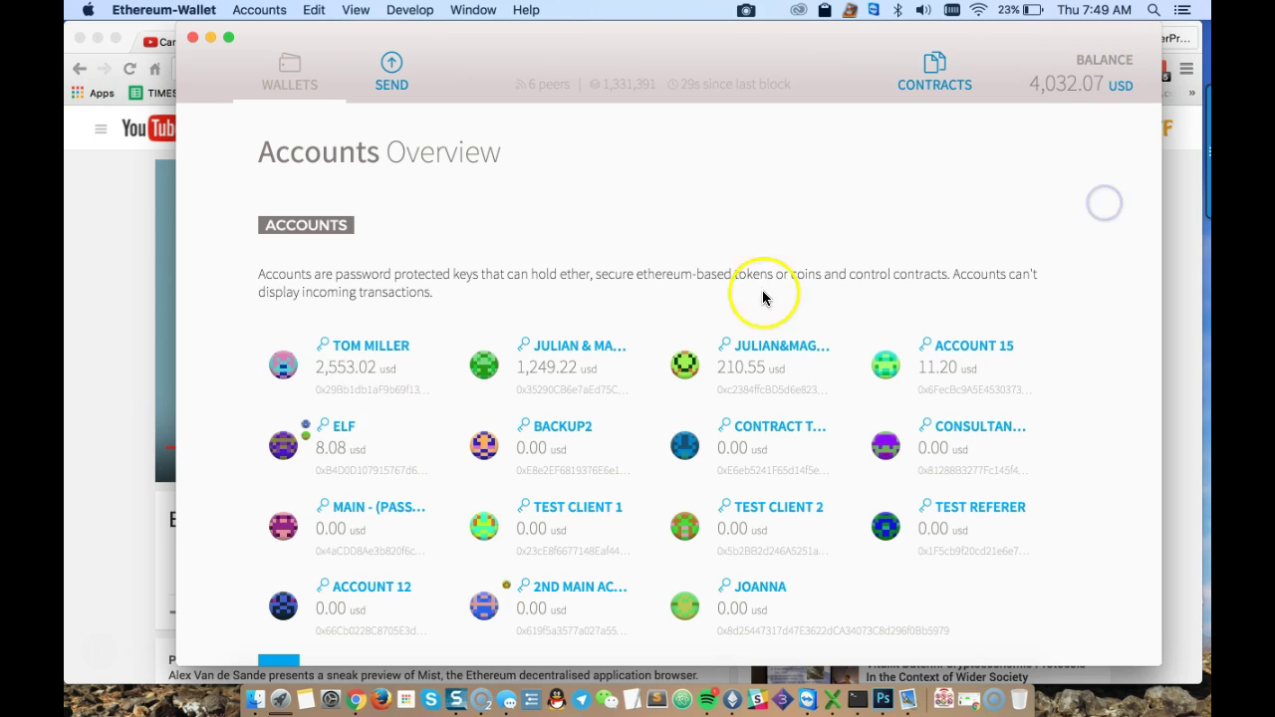
# Open Account 15 from the accounts list and copy its address
pyautogui.scroll(-4, 638, 489)
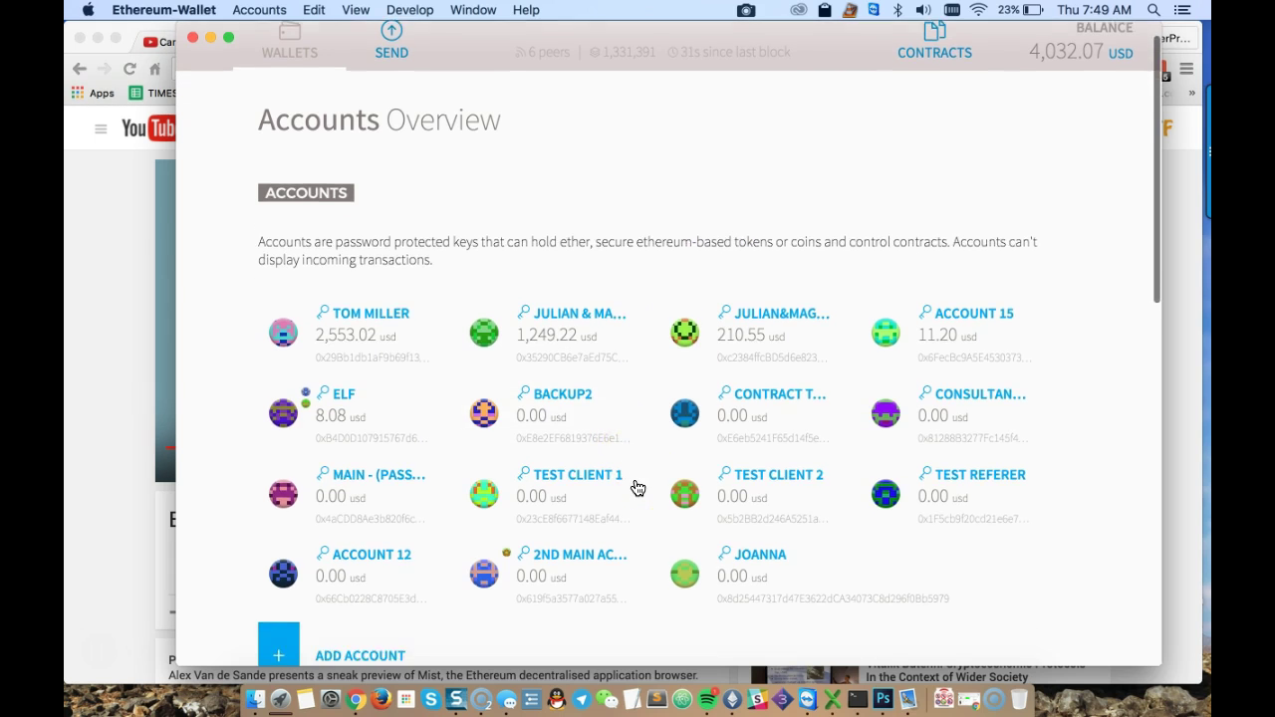
pyautogui.scroll(-1, 609, 416)
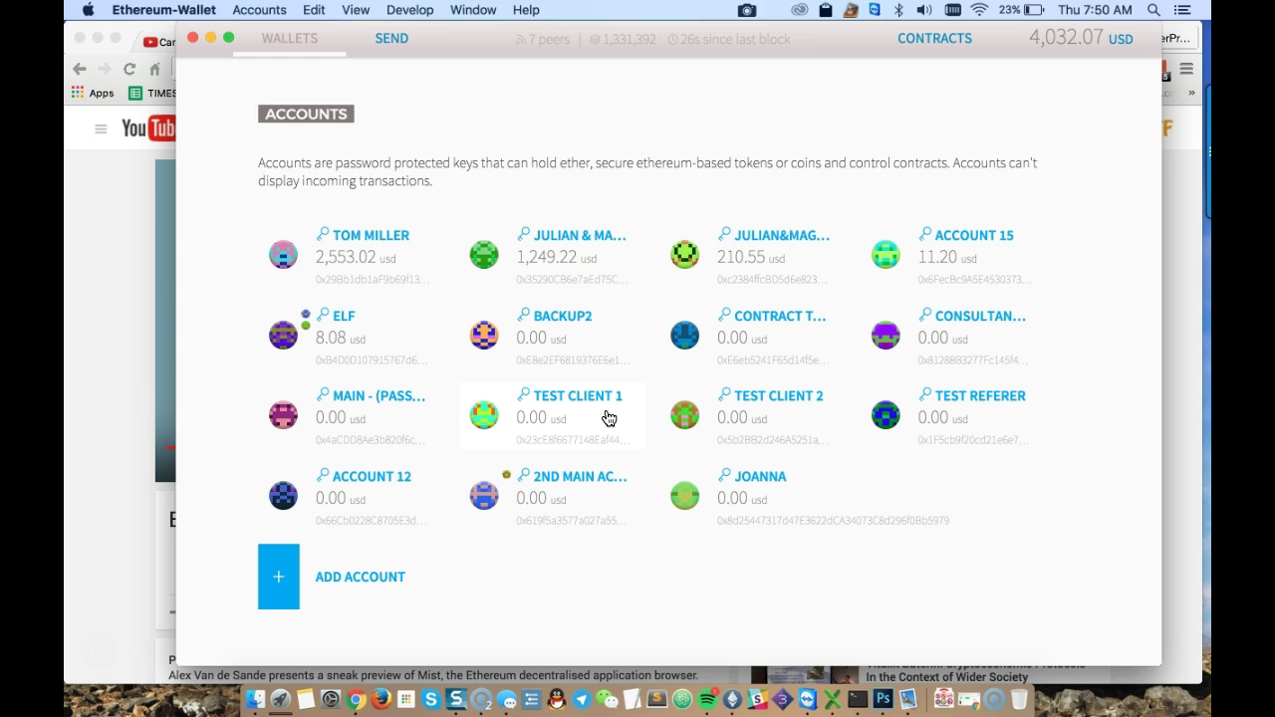
pyautogui.scroll(1, 631, 455)
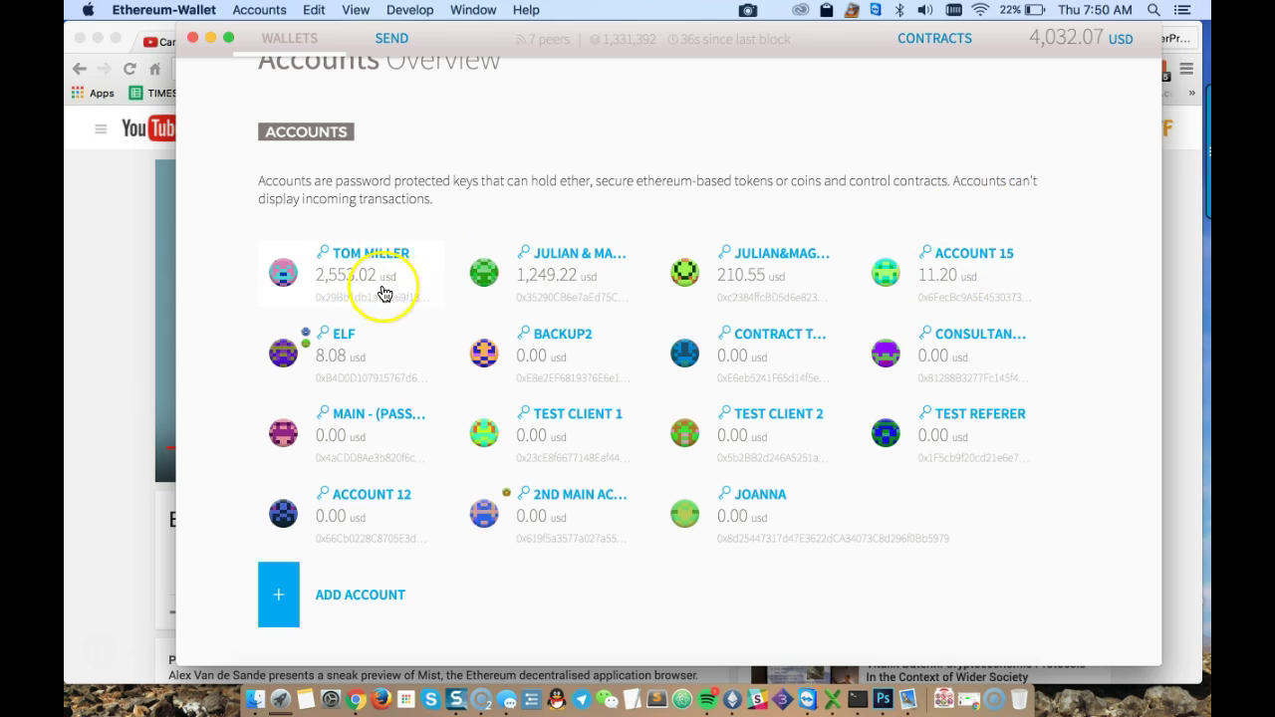
pyautogui.click(949, 265)
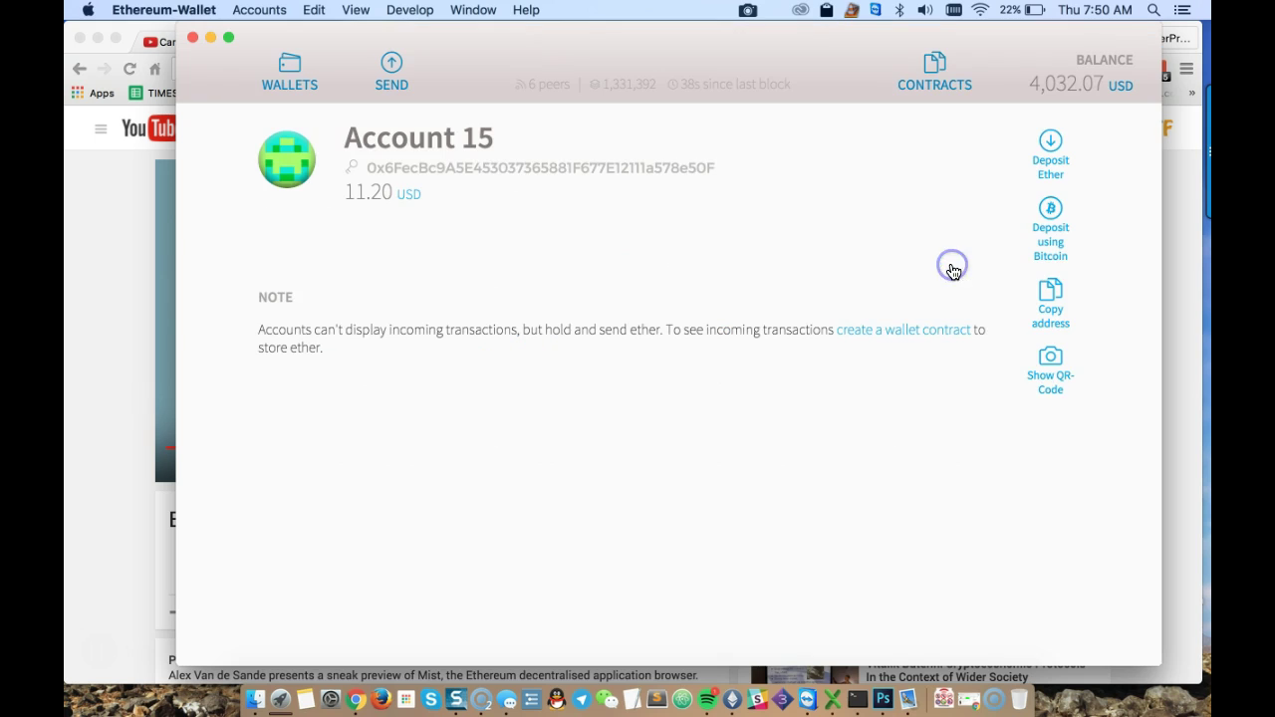
pyautogui.click(1053, 299)
# Set up a transfer from Account 15 with the copied address as recipient, choosing to send everything
pyautogui.click(395, 66)
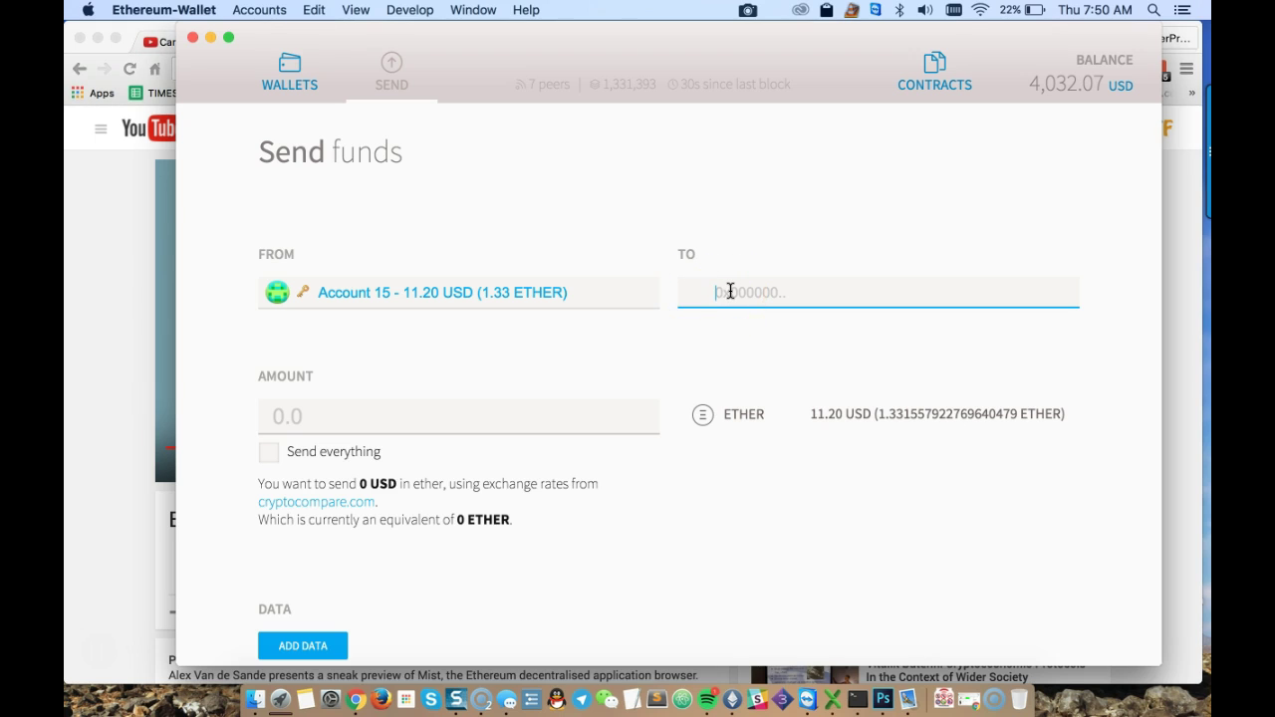
pyautogui.press('super+v')
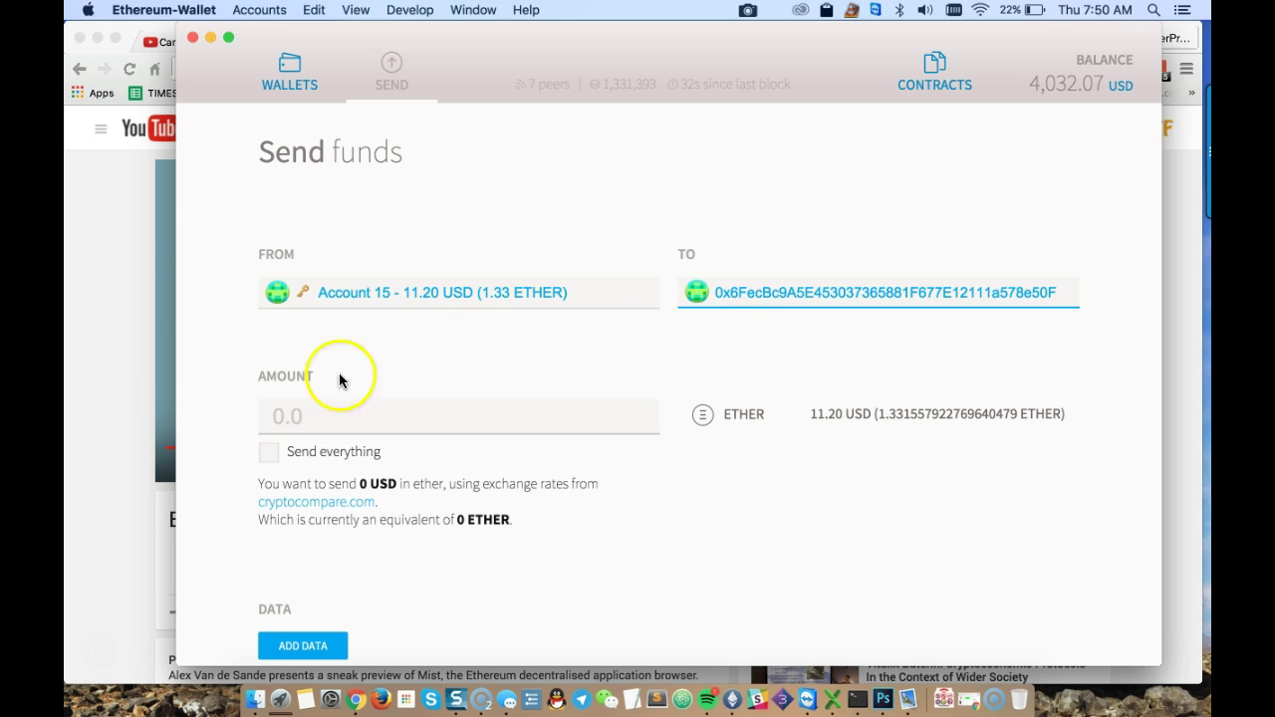
pyautogui.click(268, 455)
# Try the transaction fee at its fastest and cheapest ends, and return it to 0.0035322 USD
pyautogui.scroll(-1, 653, 576)
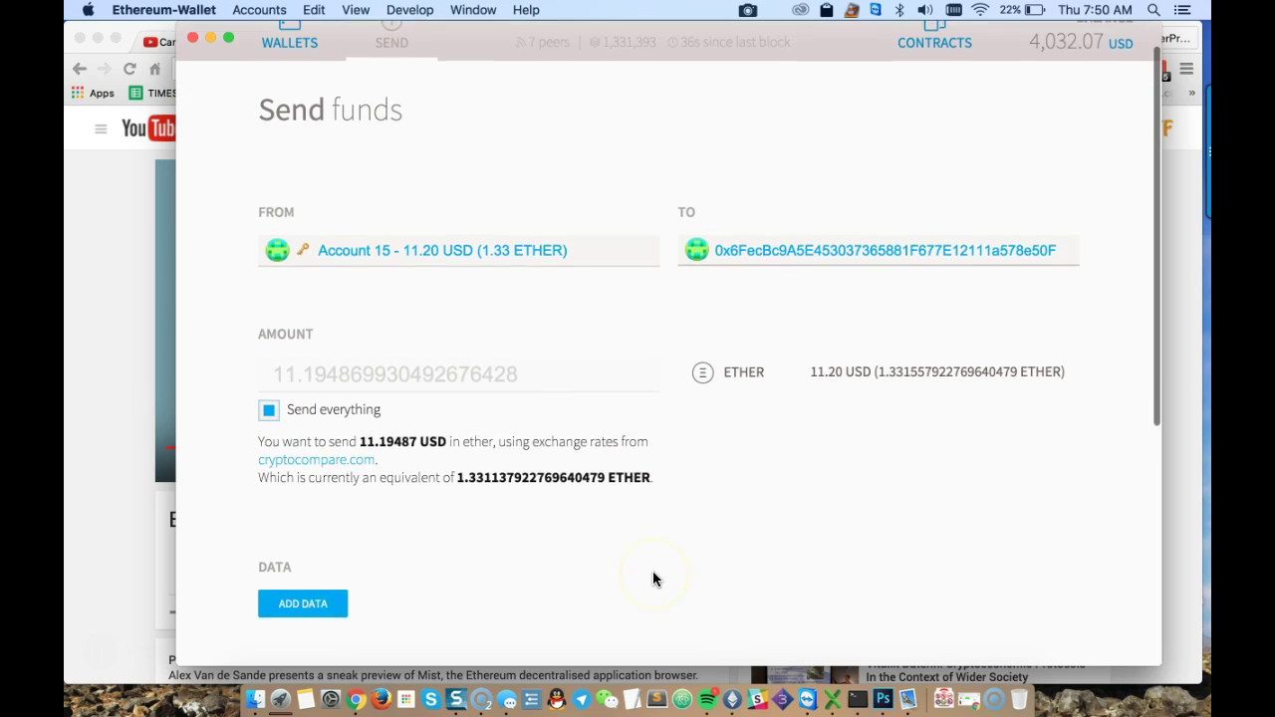
pyautogui.scroll(-5, 654, 576)
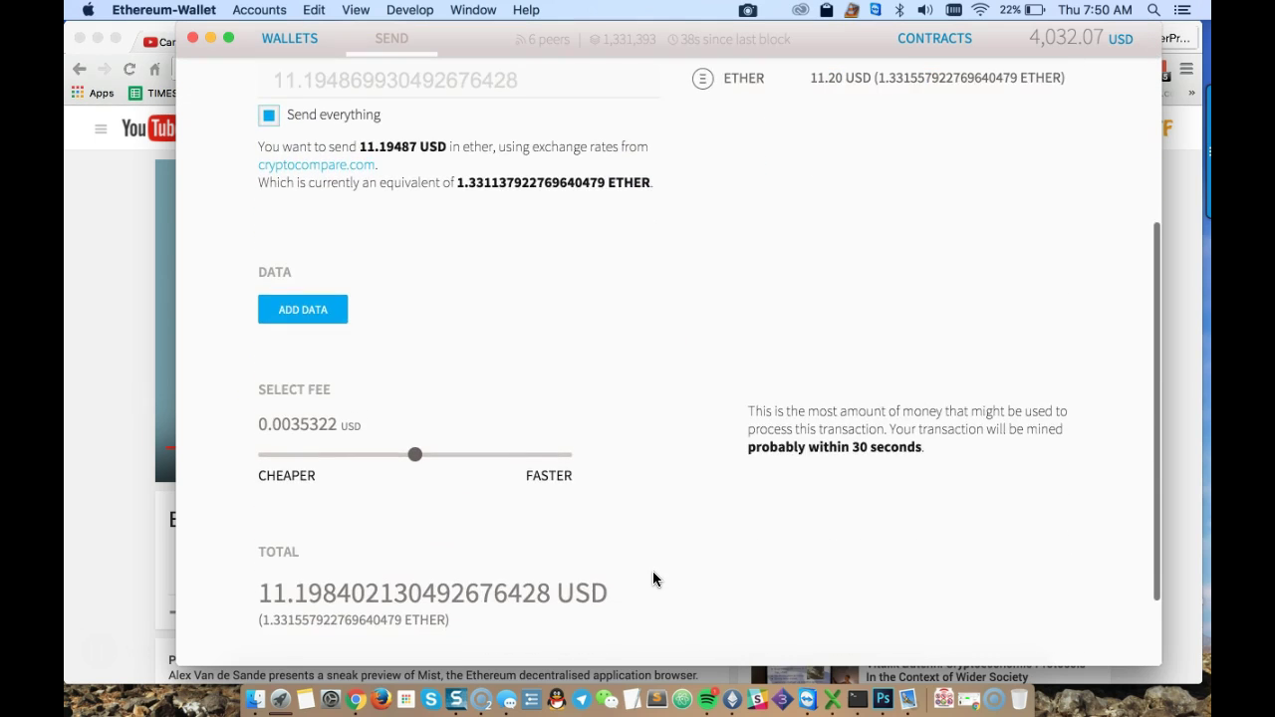
pyautogui.scroll(-2, 654, 579)
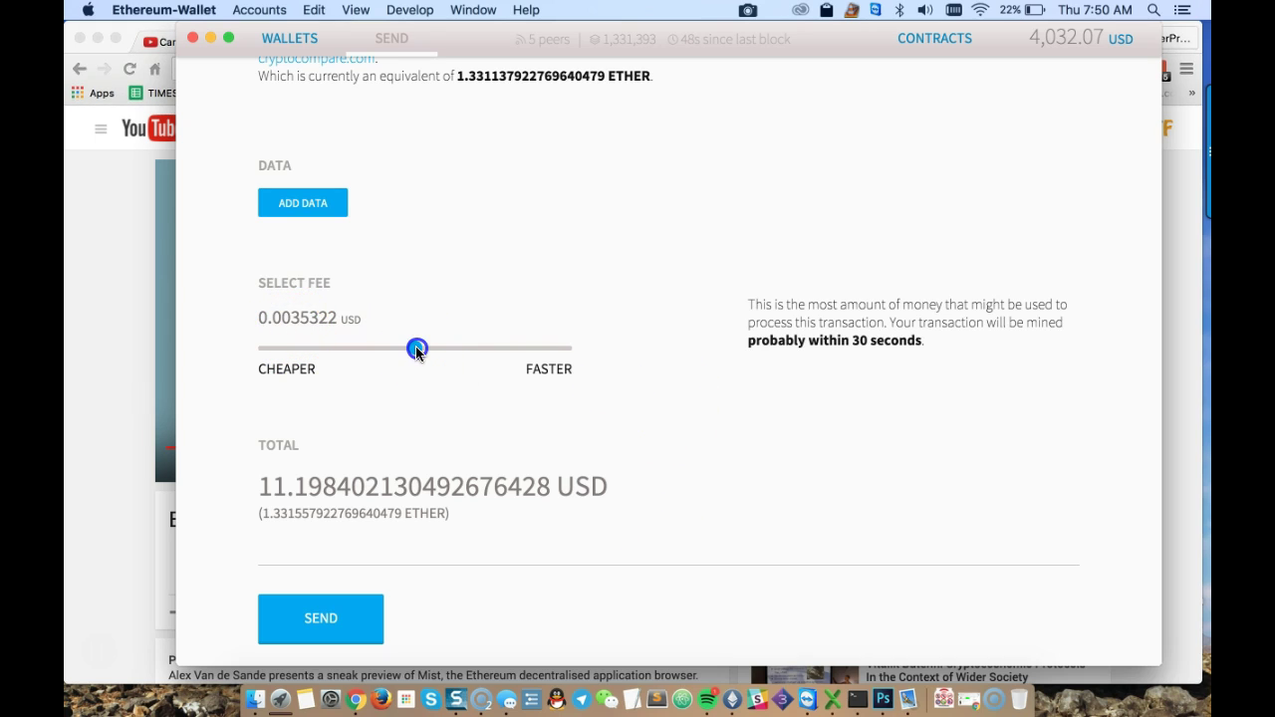
pyautogui.moveTo(416, 351); pyautogui.dragTo(580, 365)
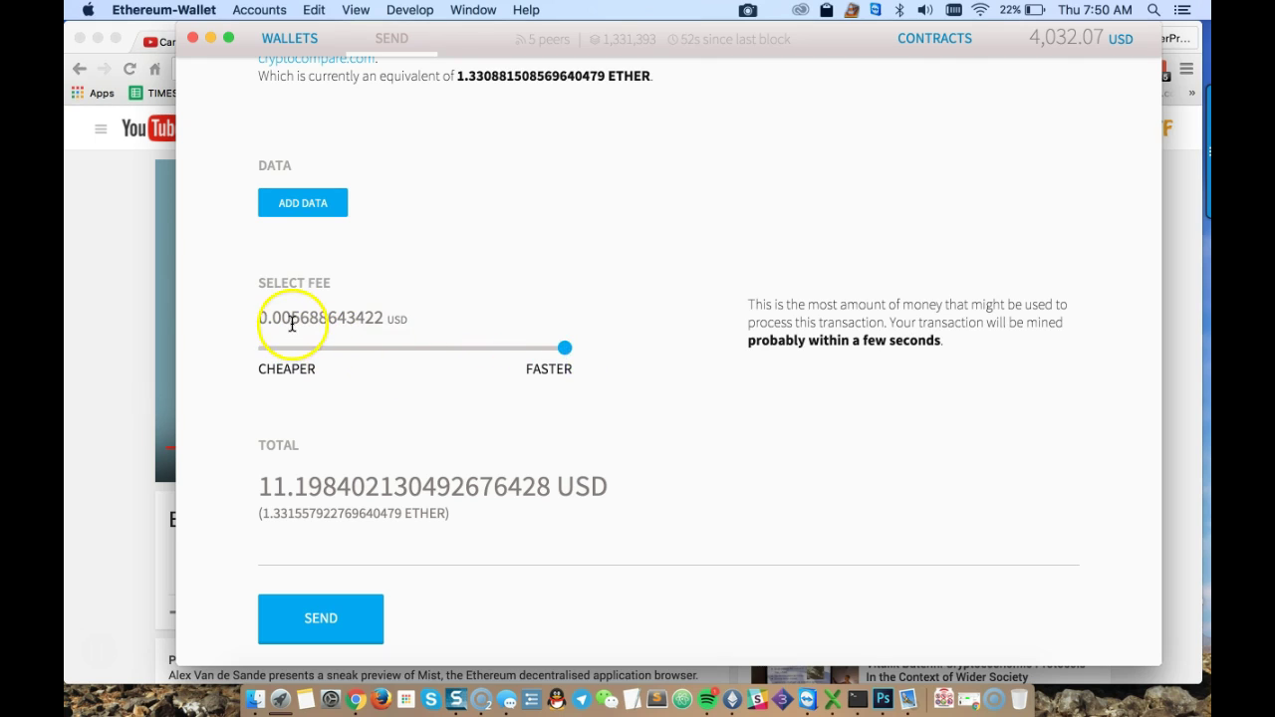
pyautogui.moveTo(565, 350); pyautogui.dragTo(252, 351)
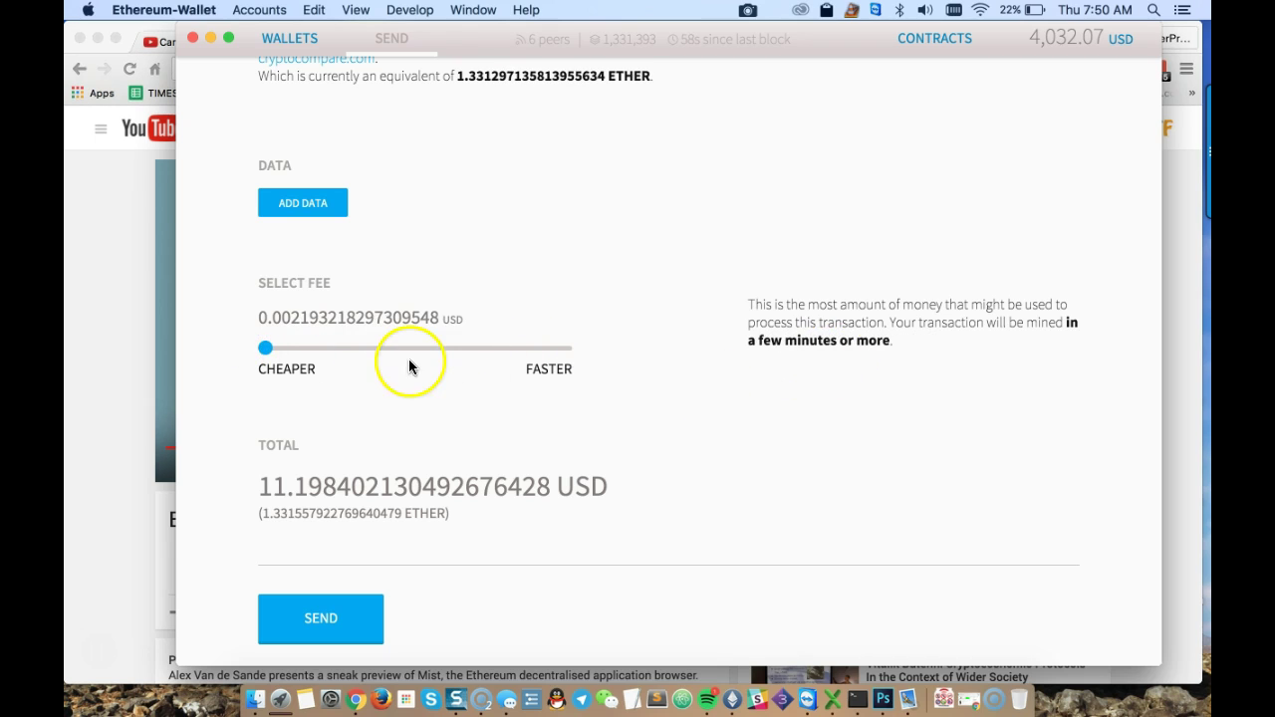
pyautogui.moveTo(267, 348); pyautogui.dragTo(373, 351)
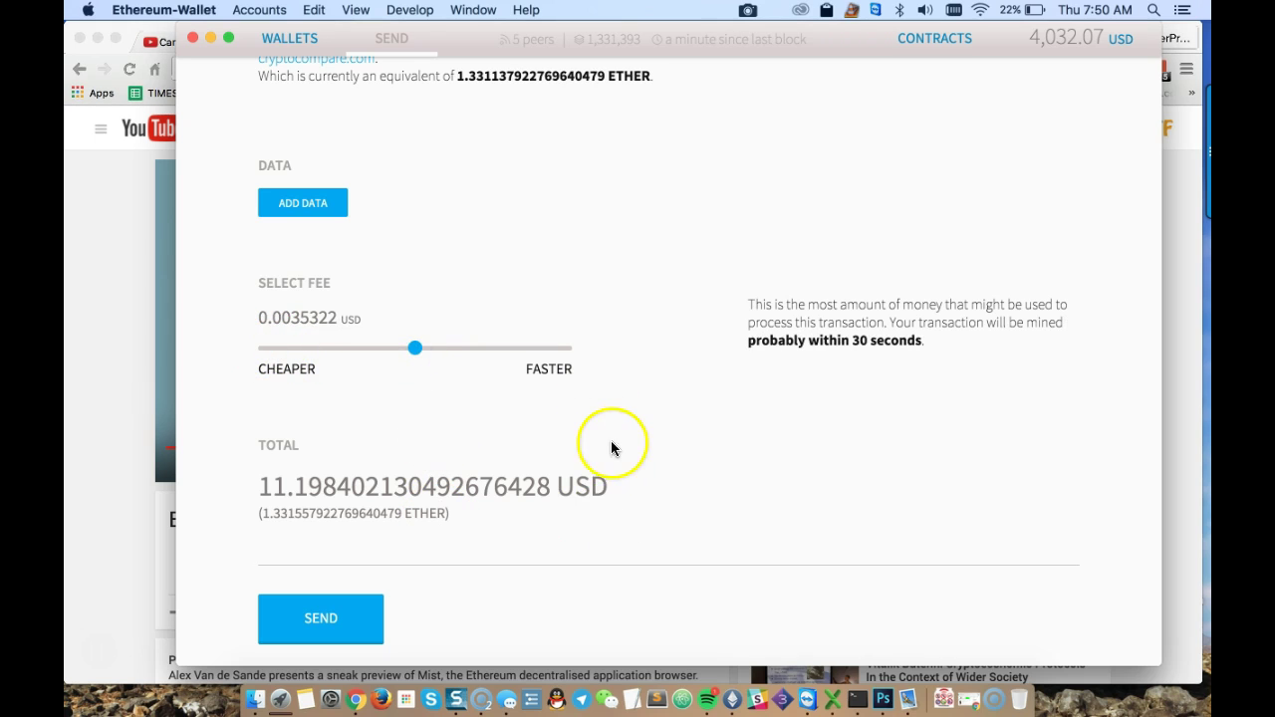
# Submit the Account 15 transfer and authorize it by entering the account password in the Send transaction dialog
pyautogui.scroll(-2, 592, 454)
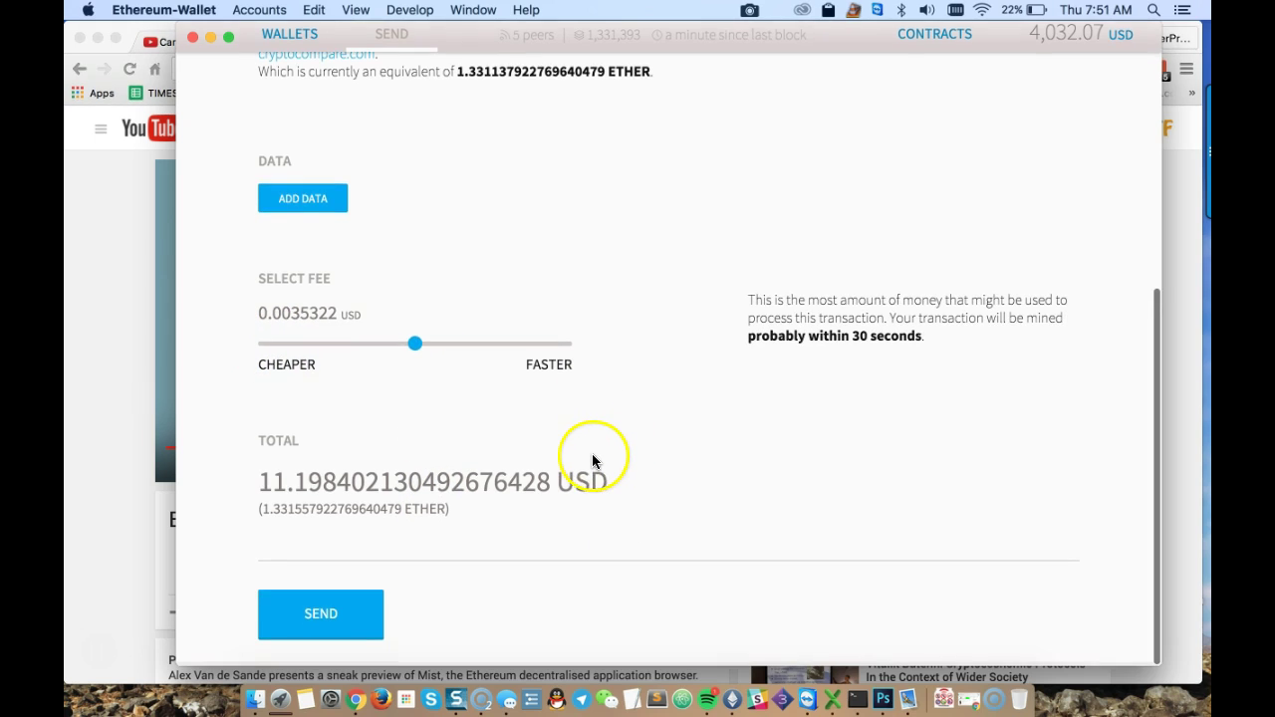
pyautogui.click(335, 625)
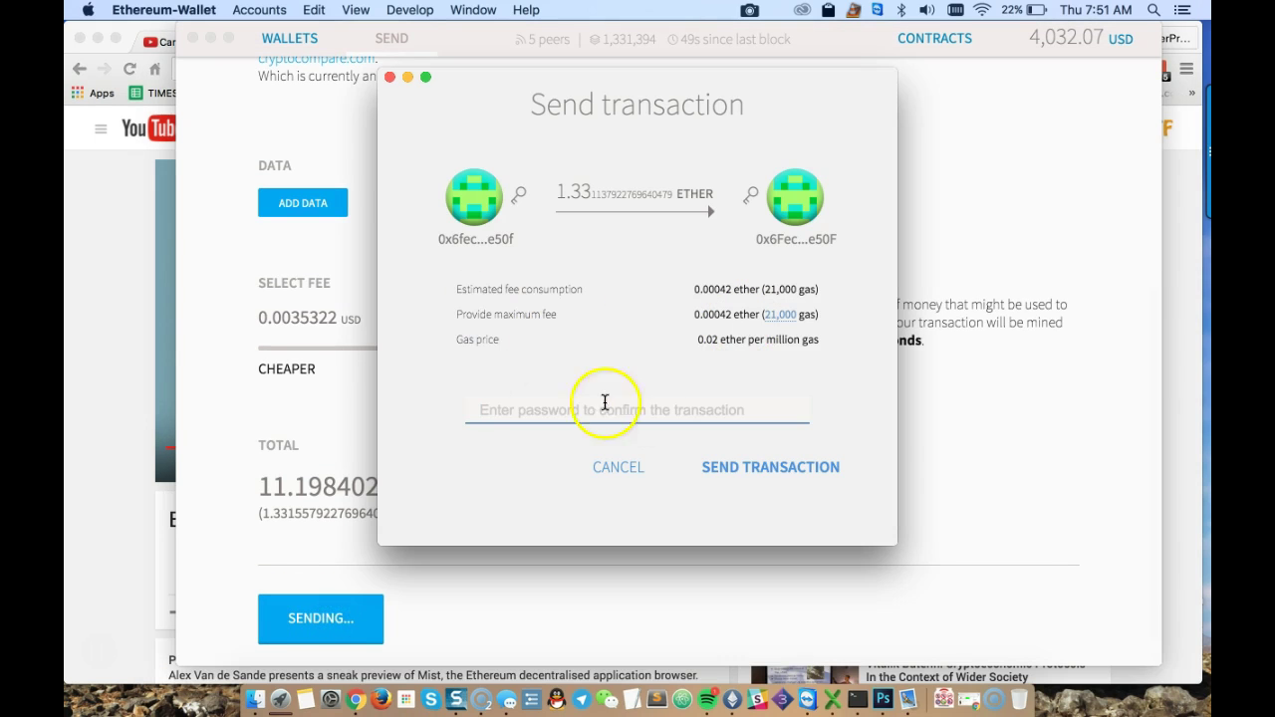
pyautogui.write('*')
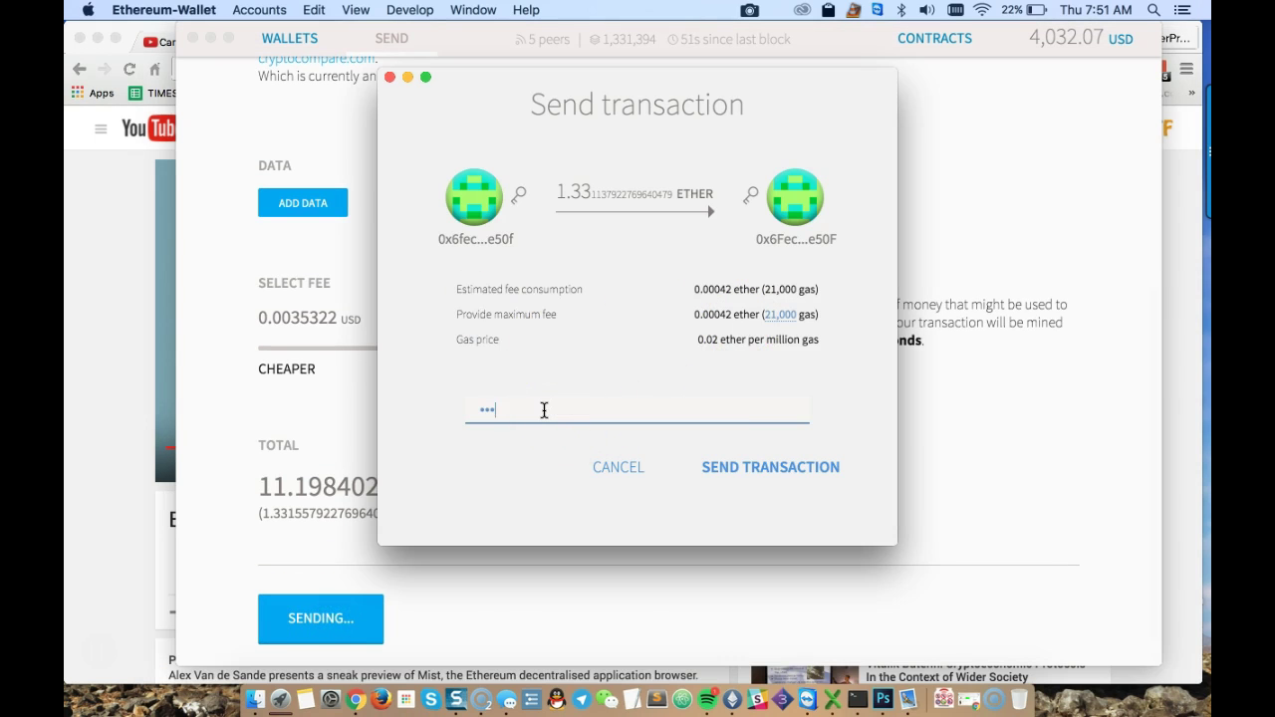
pyautogui.write('********')
pyautogui.click(769, 467)
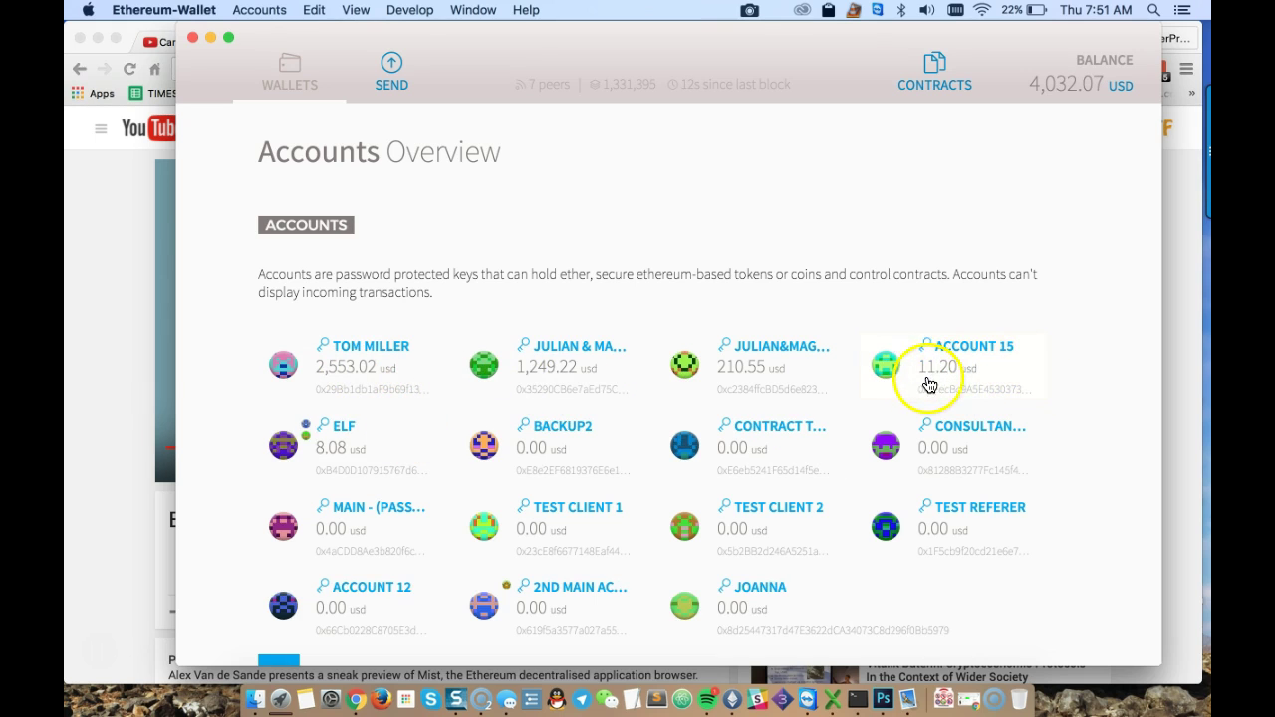
# Examine Account 15's balance in the accounts overview and the confirmations of the April 14 transfer under Latest Transactions
pyautogui.scroll(-10, 937, 386)
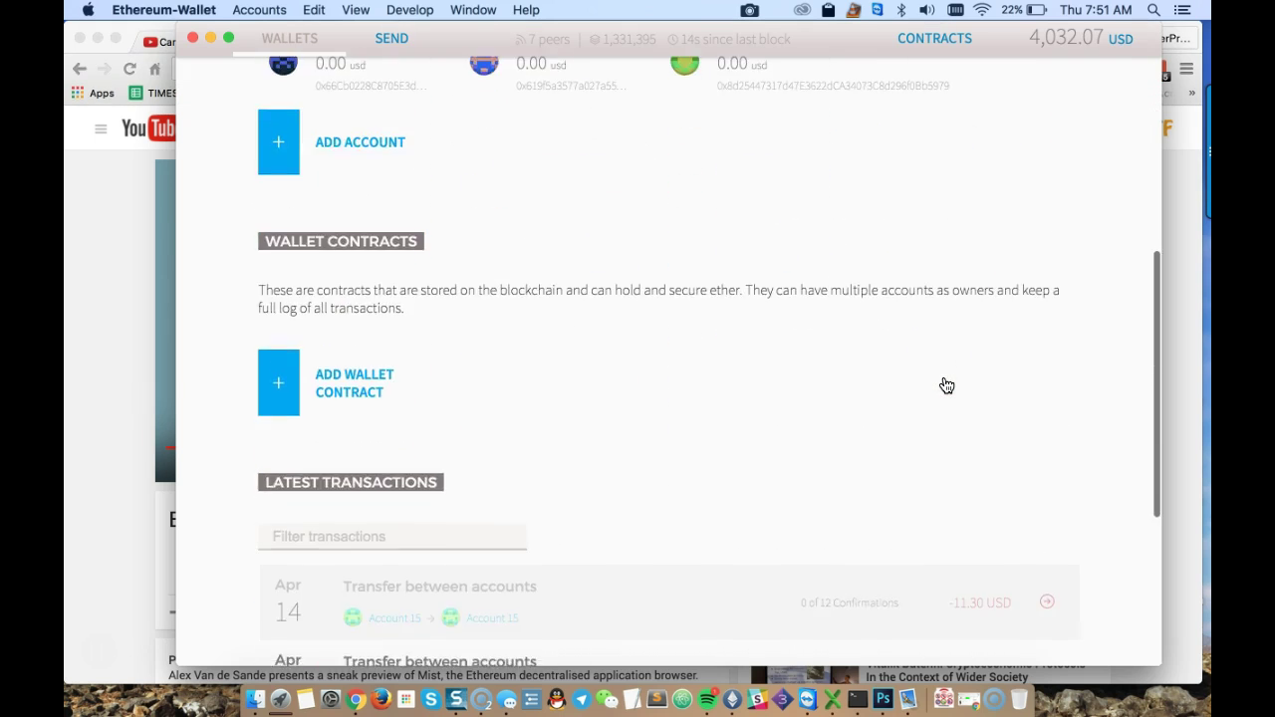
pyautogui.scroll(10, 942, 448)
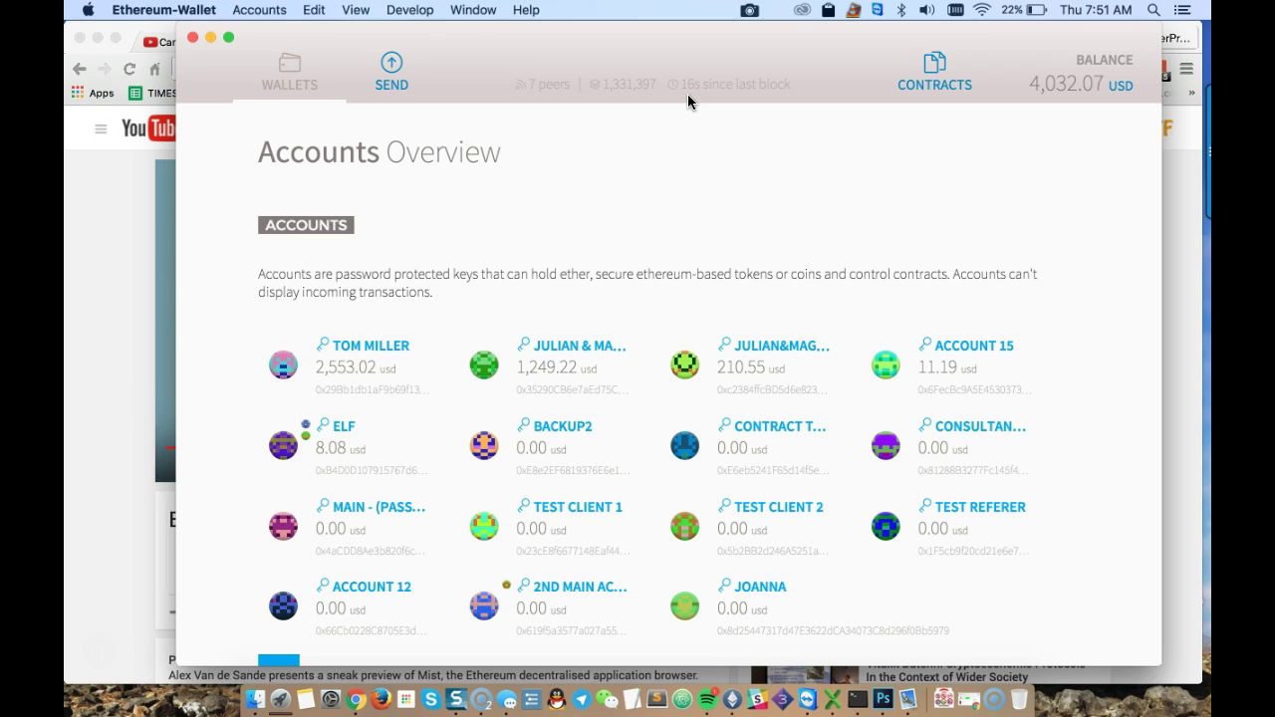
pyautogui.scroll(-5, 786, 344)
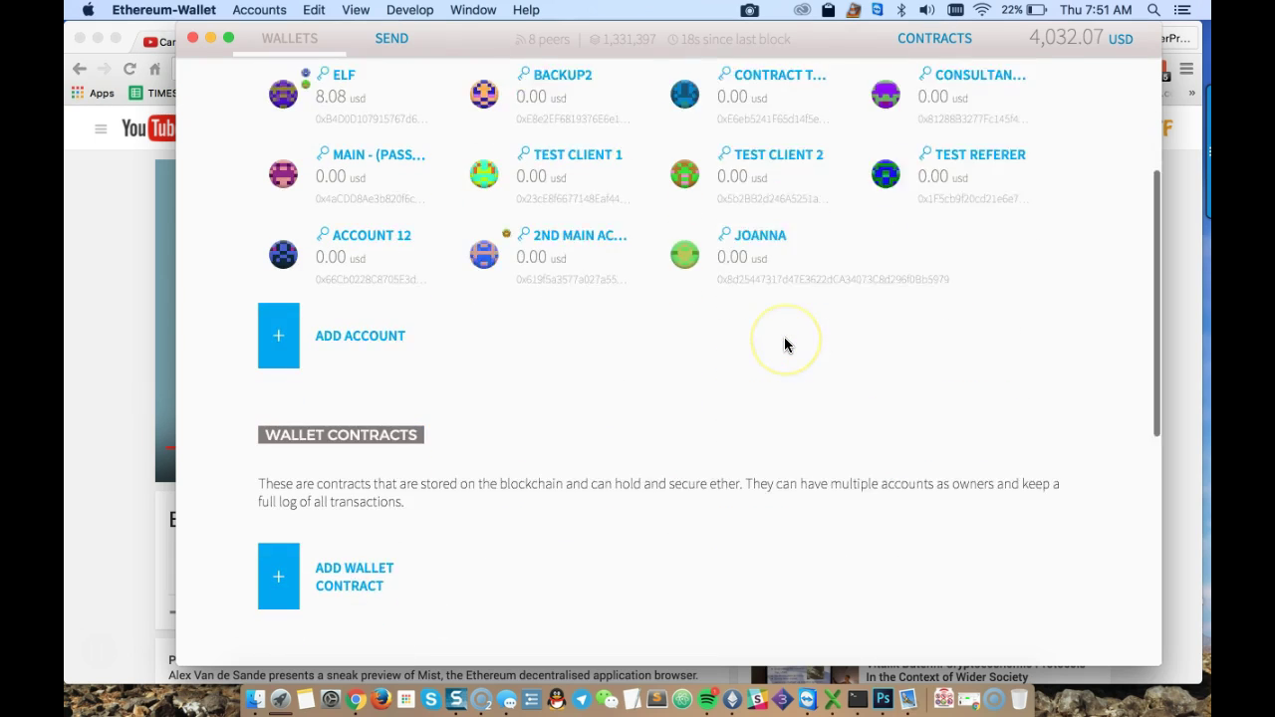
pyautogui.scroll(-3, 785, 344)
pyautogui.scroll(8, 786, 345)
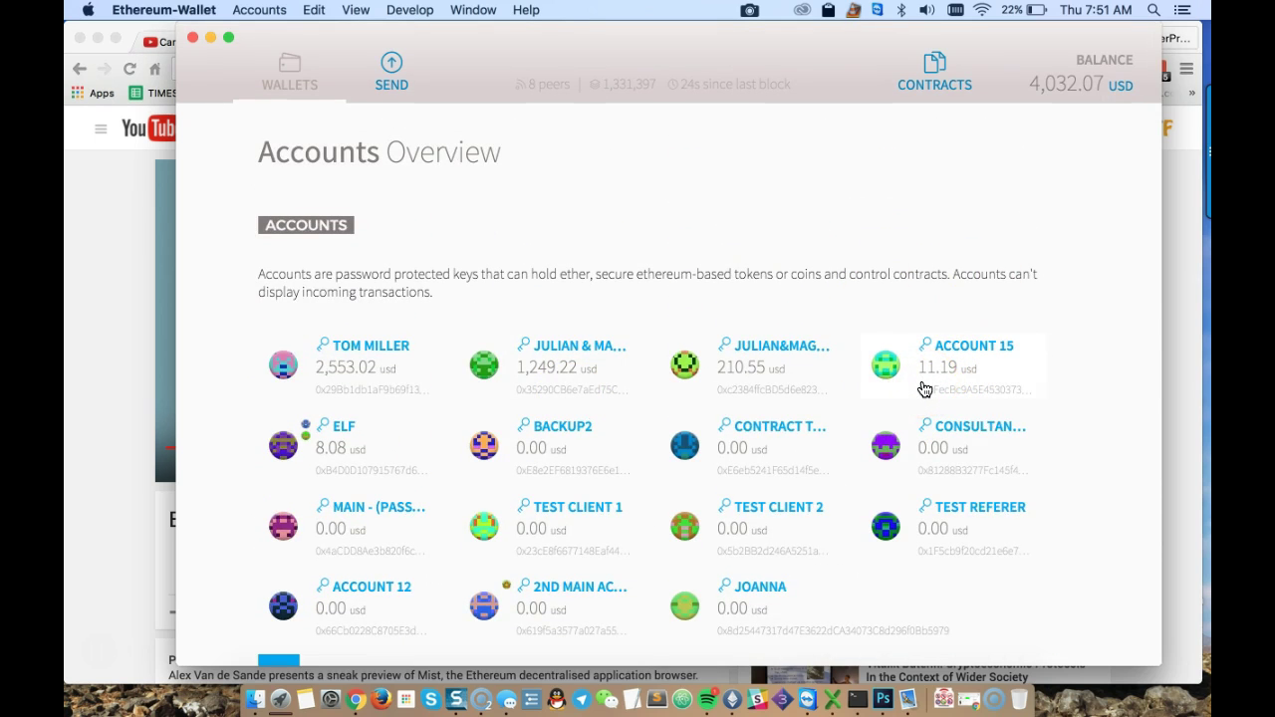
pyautogui.scroll(-5, 922, 390)
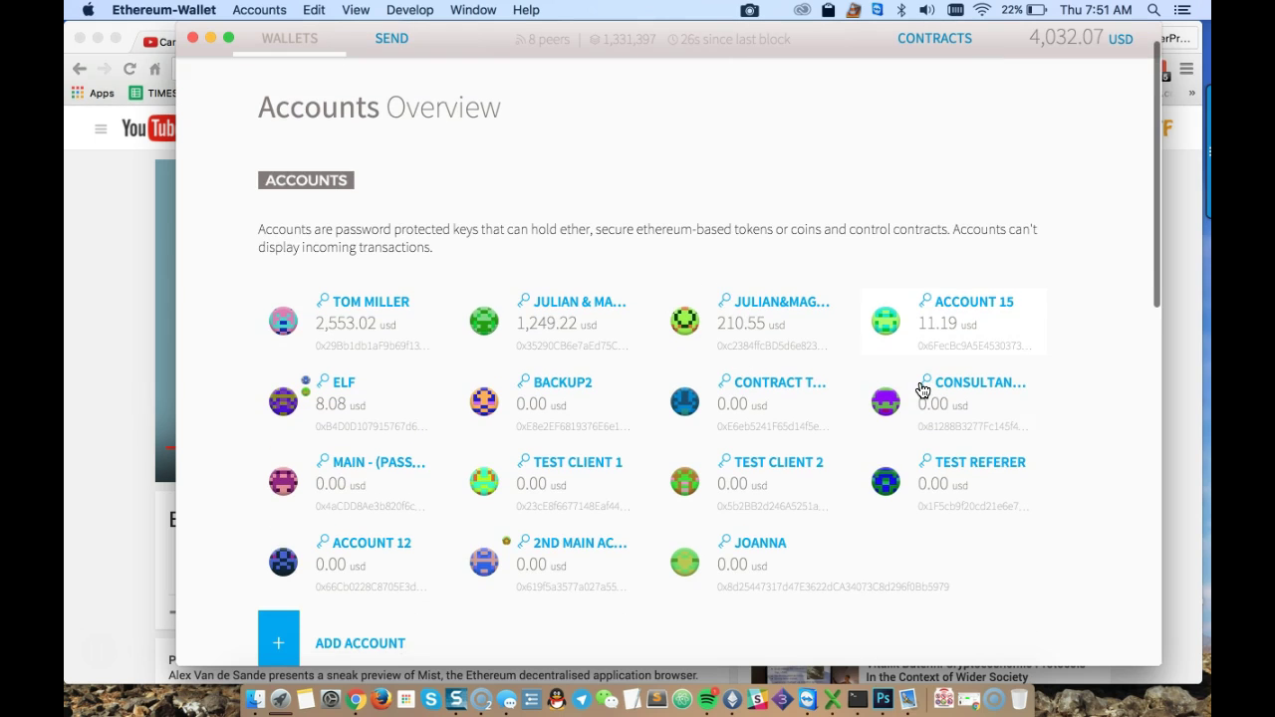
pyautogui.scroll(-1, 923, 389)
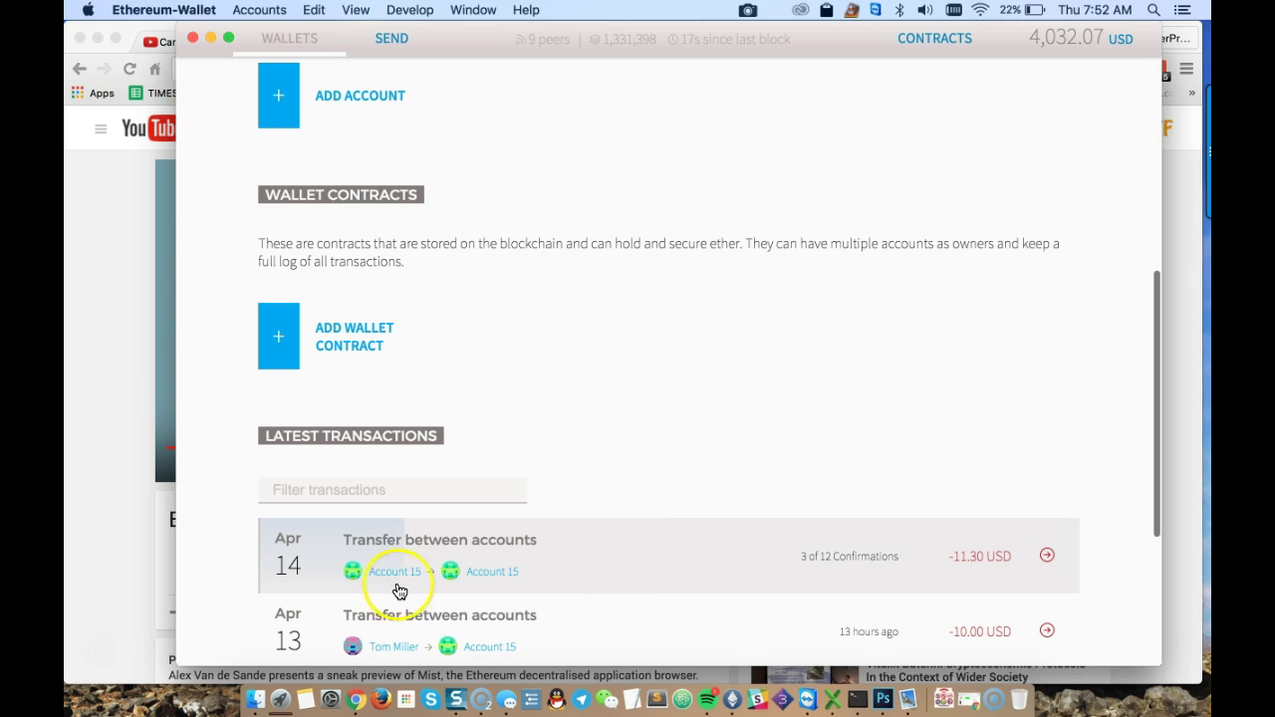
pyautogui.click(475, 586)
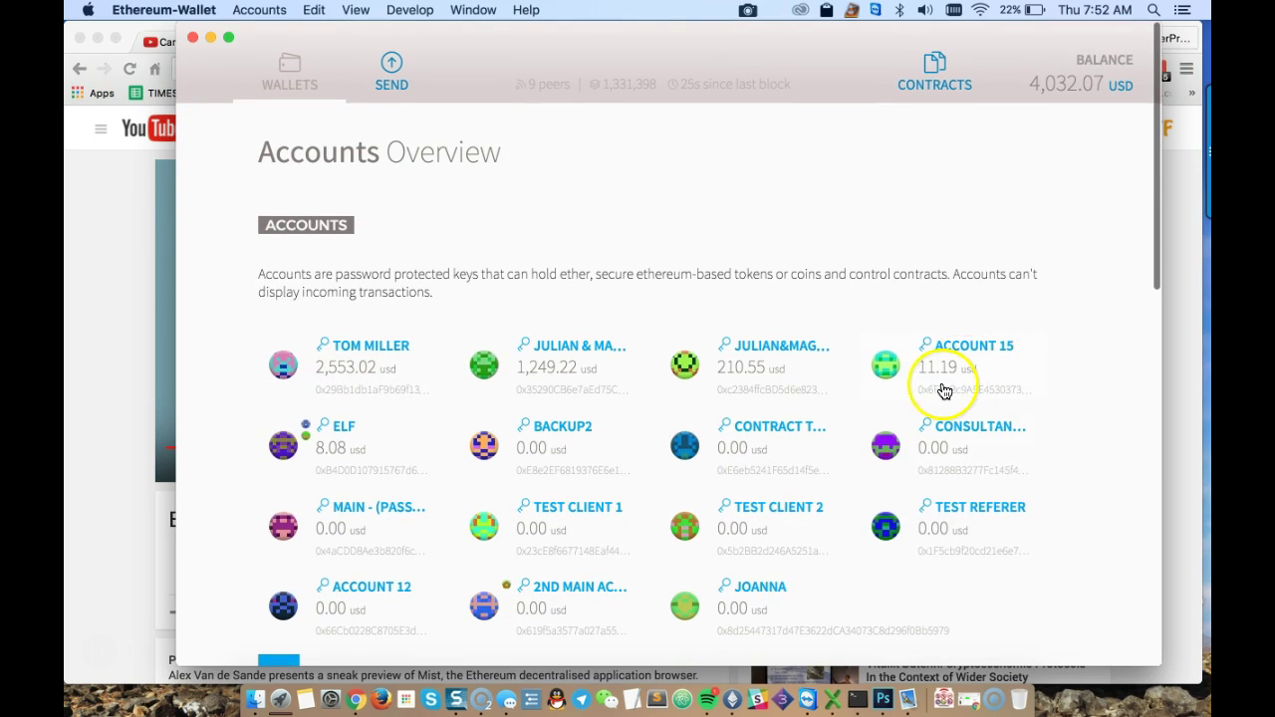
# Open the April 14 transfer's details, follow its transaction hash to Etherscan in Chrome, and review the transaction information
pyautogui.scroll(-10, 843, 475)
pyautogui.click(846, 374)
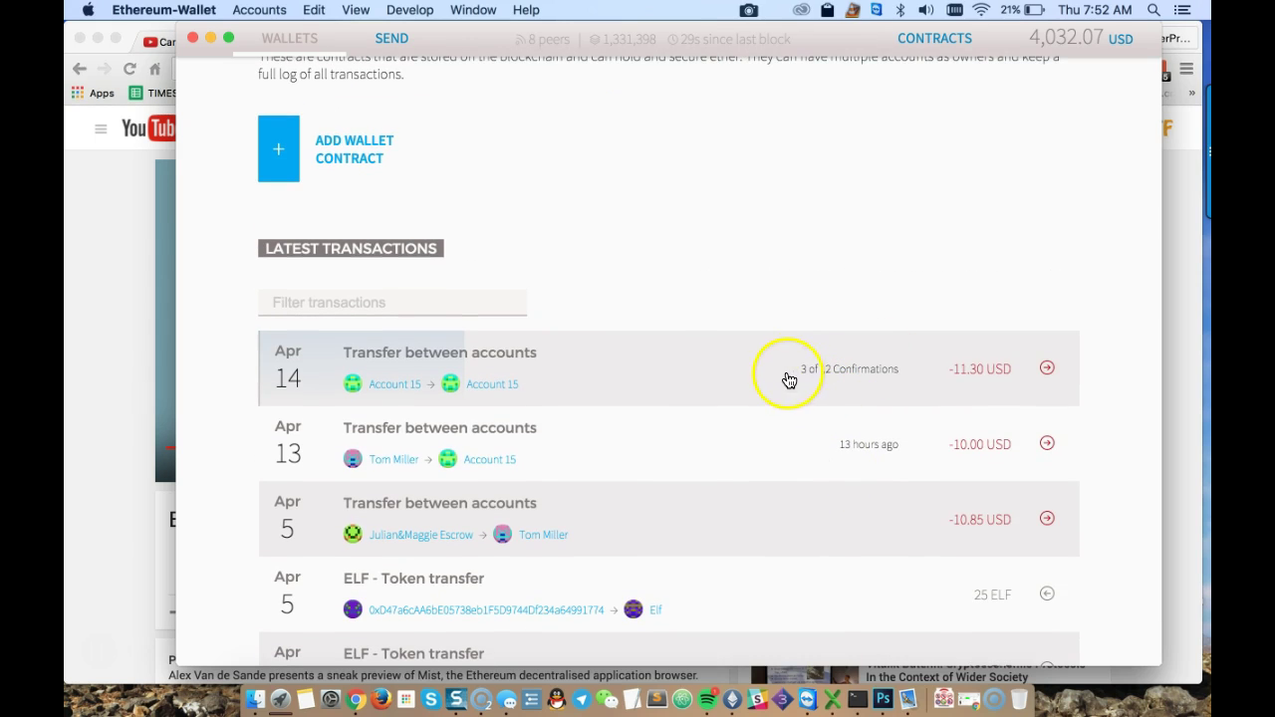
pyautogui.click(722, 378)
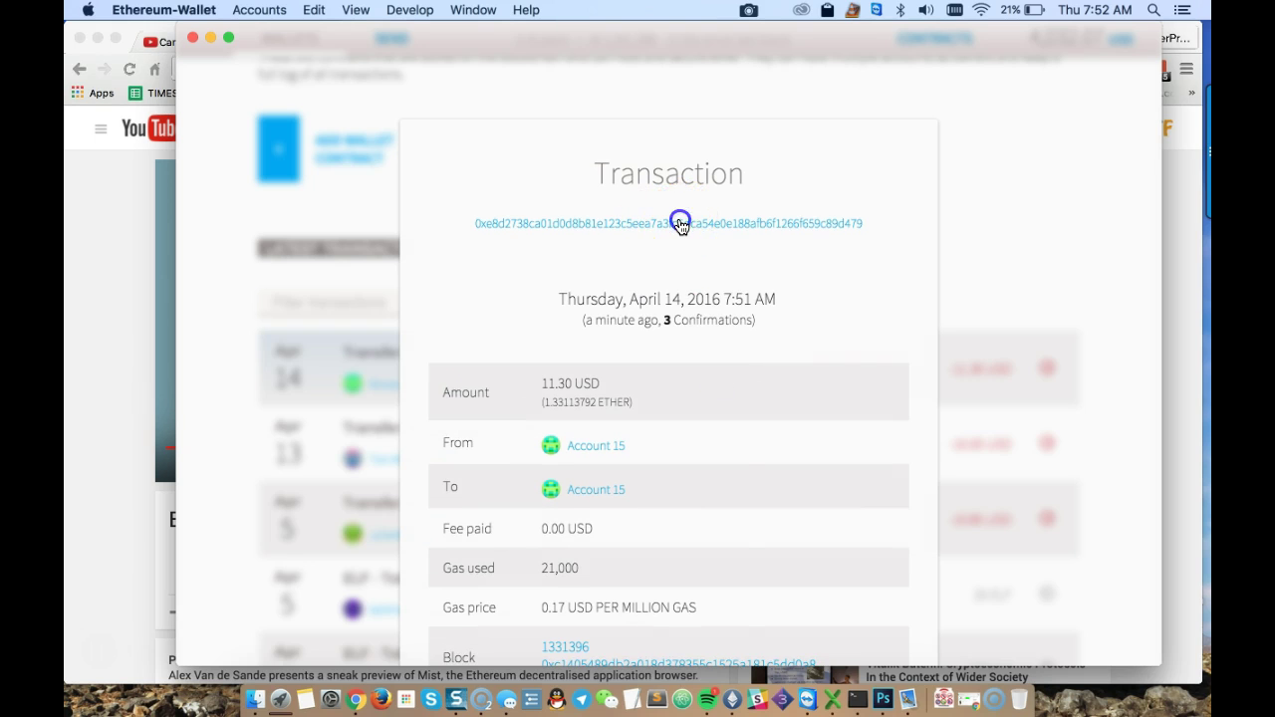
pyautogui.click(681, 224)
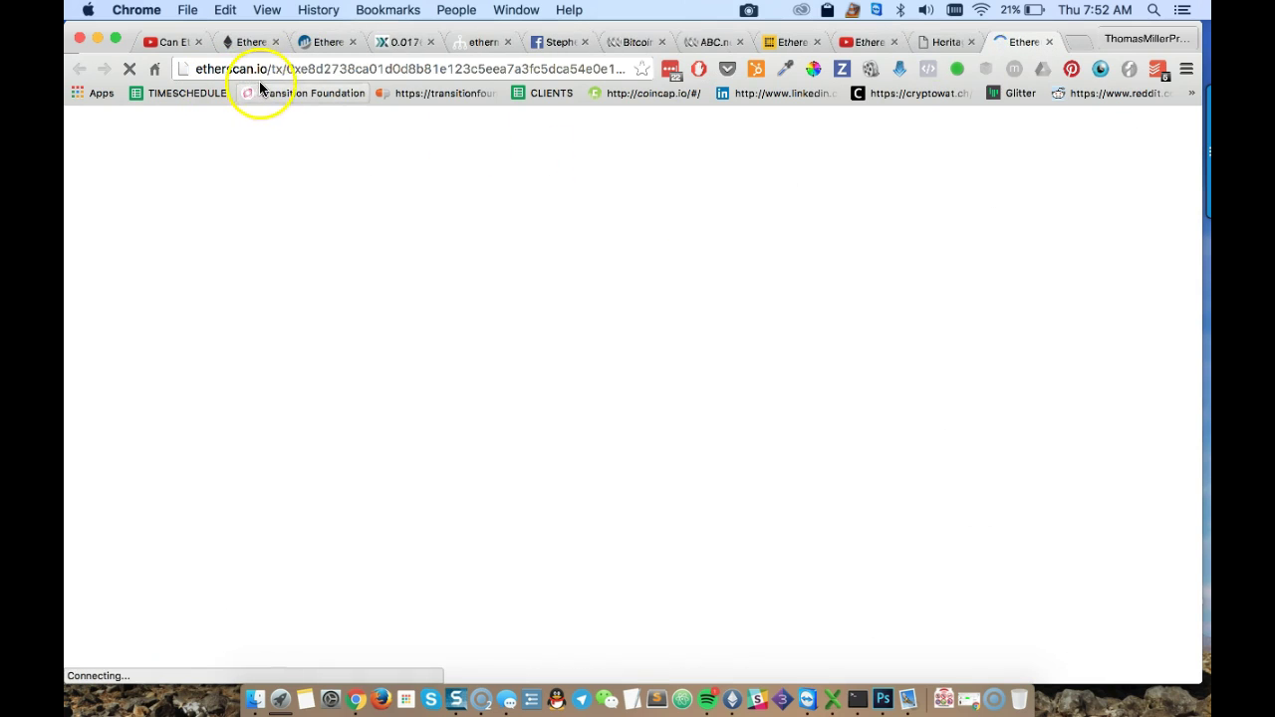
pyautogui.scroll(-2, 542, 477)
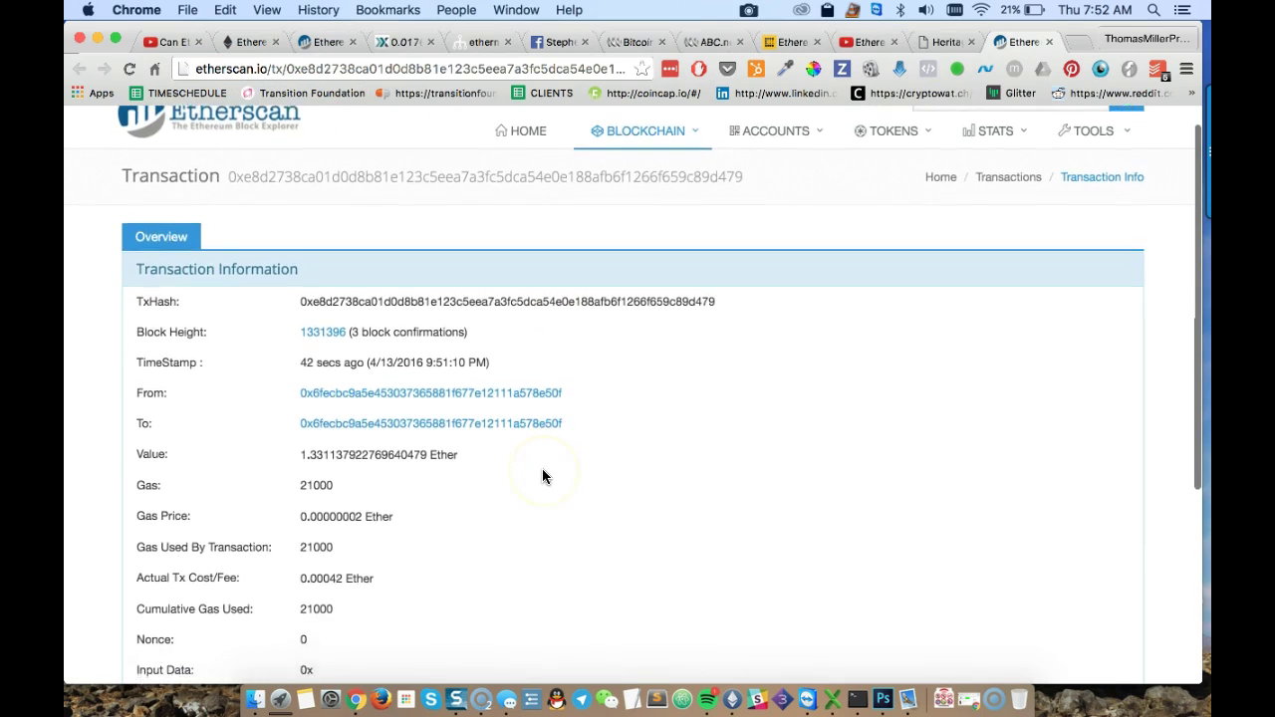
pyautogui.scroll(-1, 542, 477)
pyautogui.scroll(-3, 542, 476)
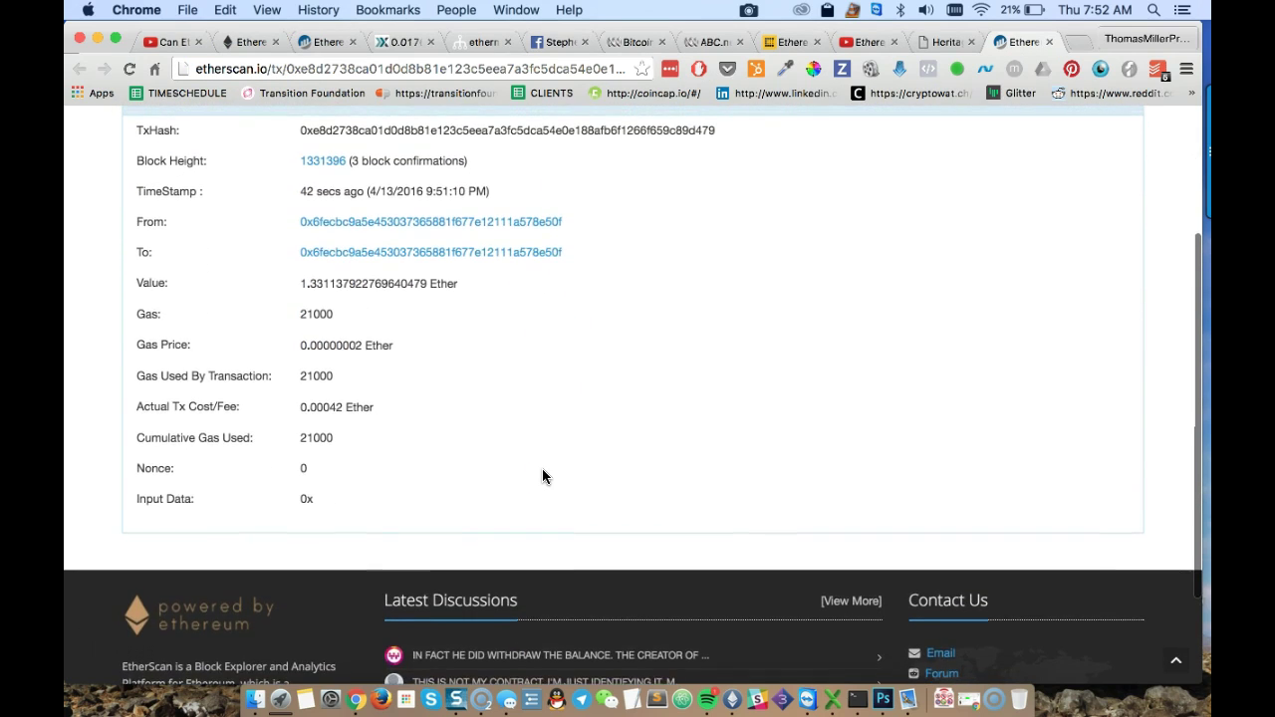
pyautogui.scroll(1, 542, 477)
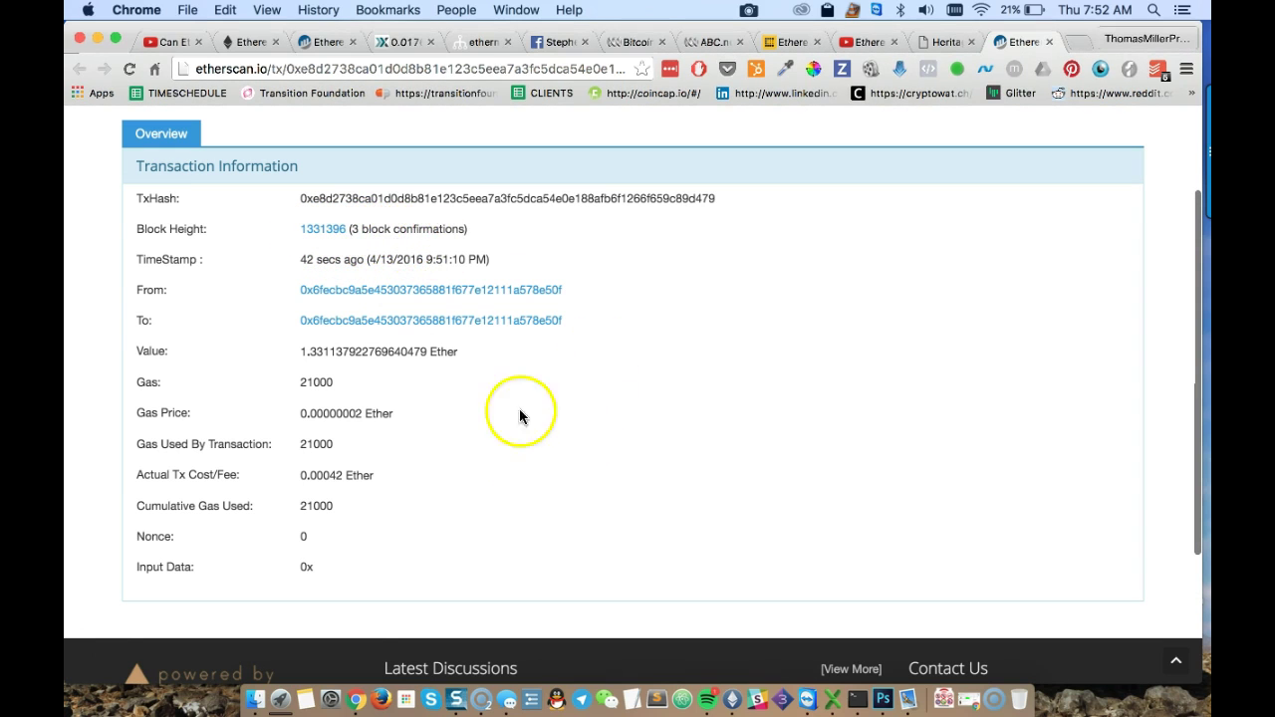
pyautogui.scroll(3, 621, 347)
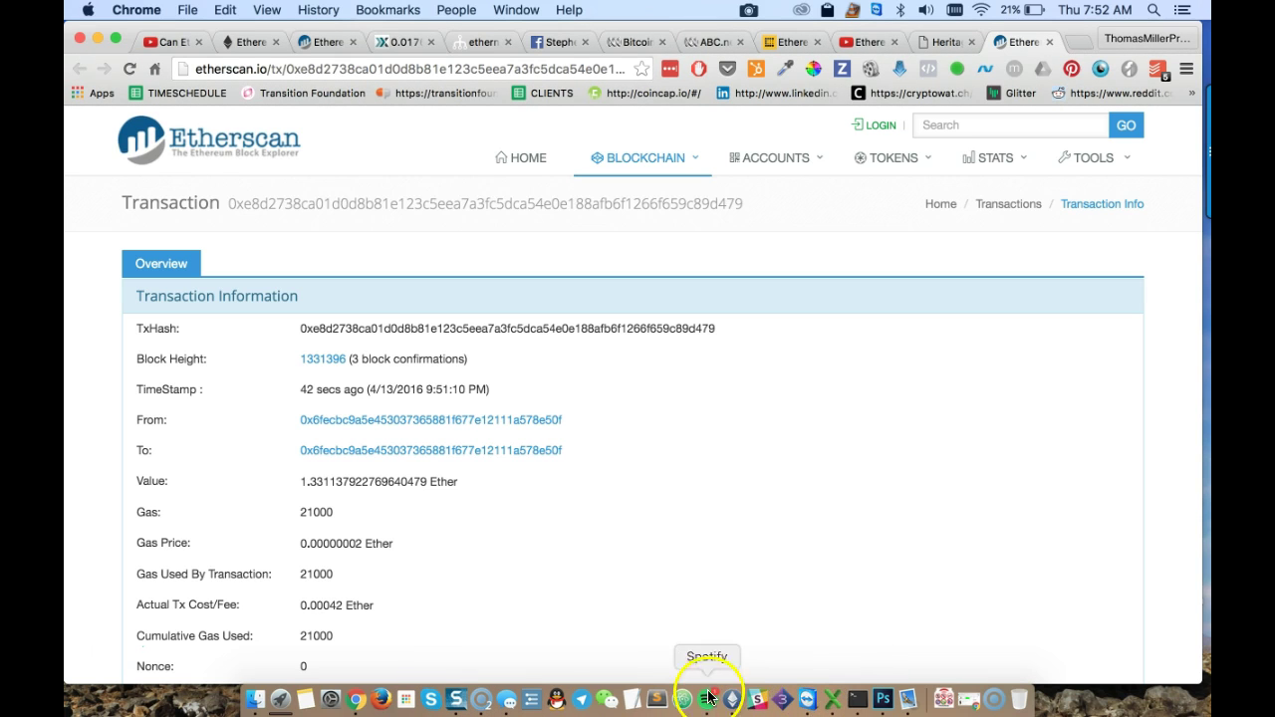
# Switch back to Ethereum Wallet, reopen the April 14 transfer's details to review its accounts, gas and block, and close them
pyautogui.click(728, 699)
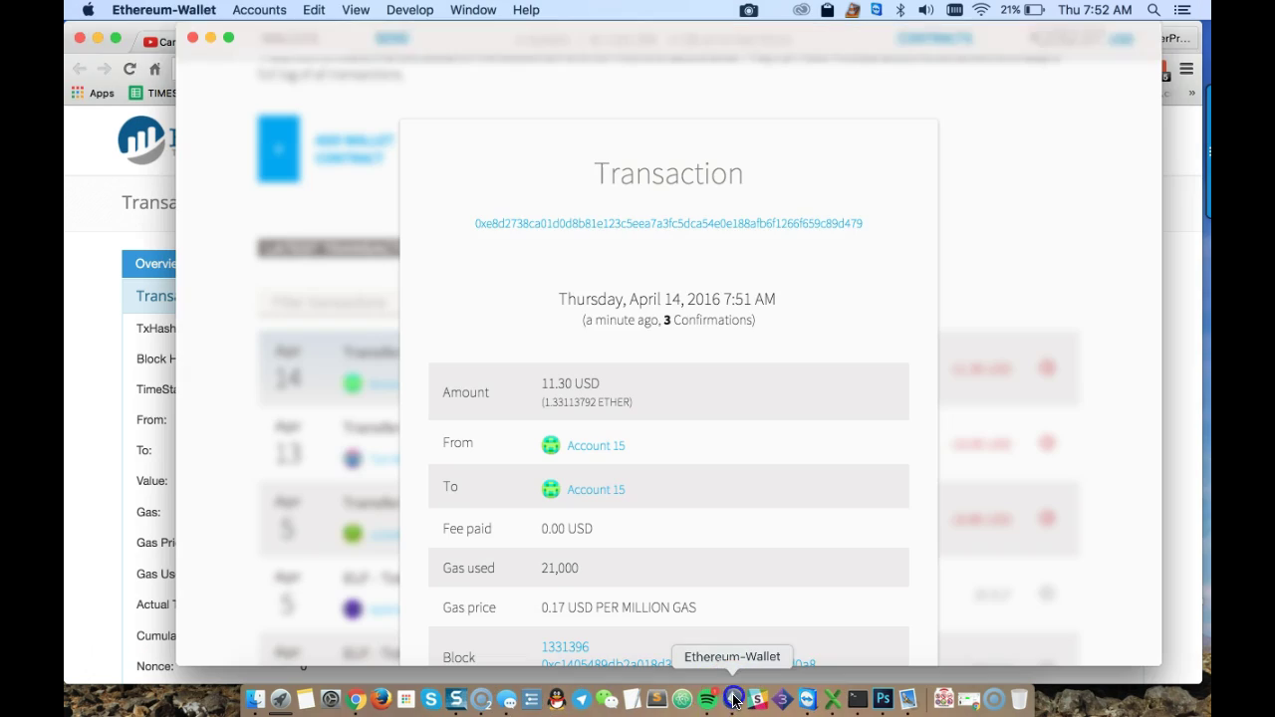
pyautogui.click(1043, 175)
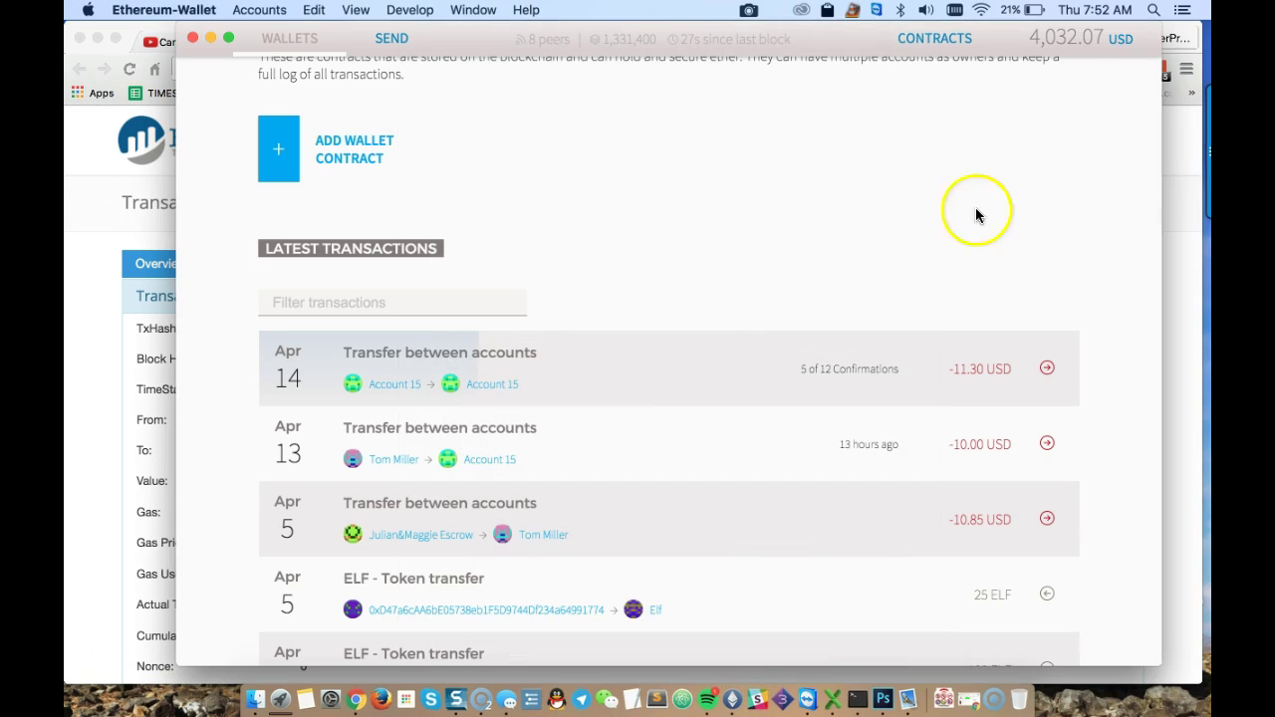
pyautogui.scroll(10, 761, 439)
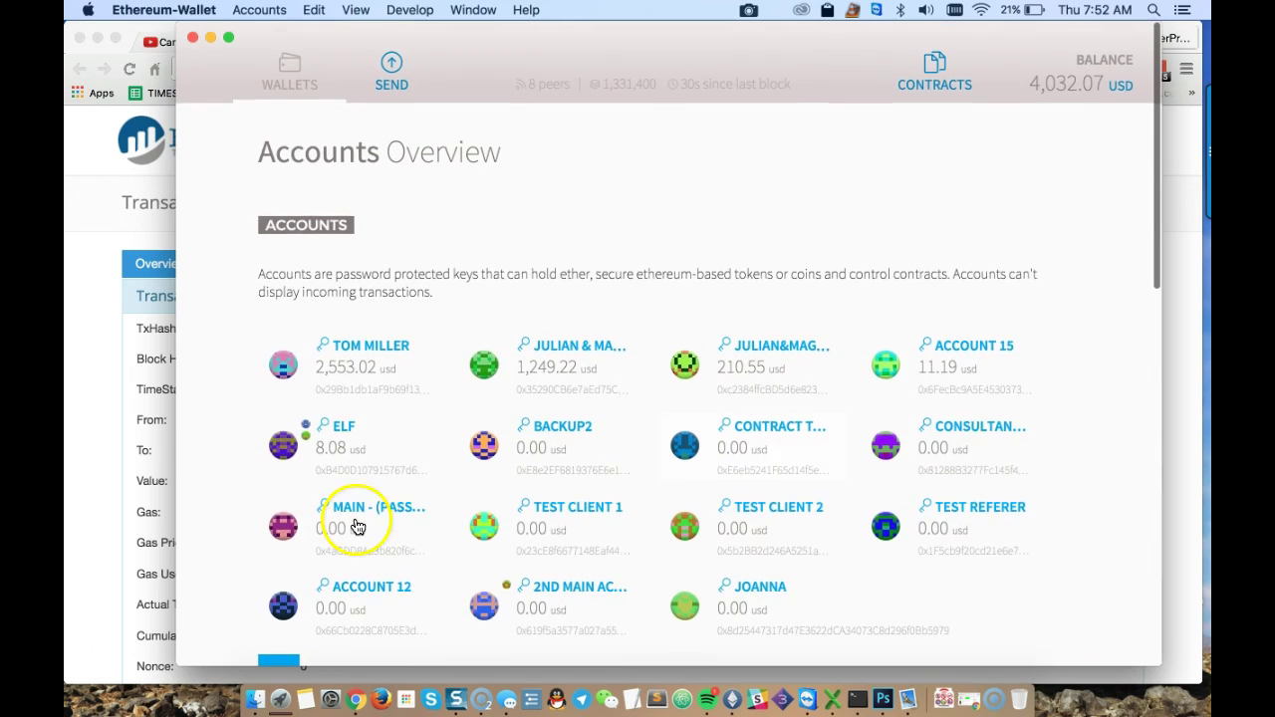
pyautogui.scroll(-8, 834, 521)
pyautogui.scroll(-1, 836, 528)
pyautogui.click(689, 527)
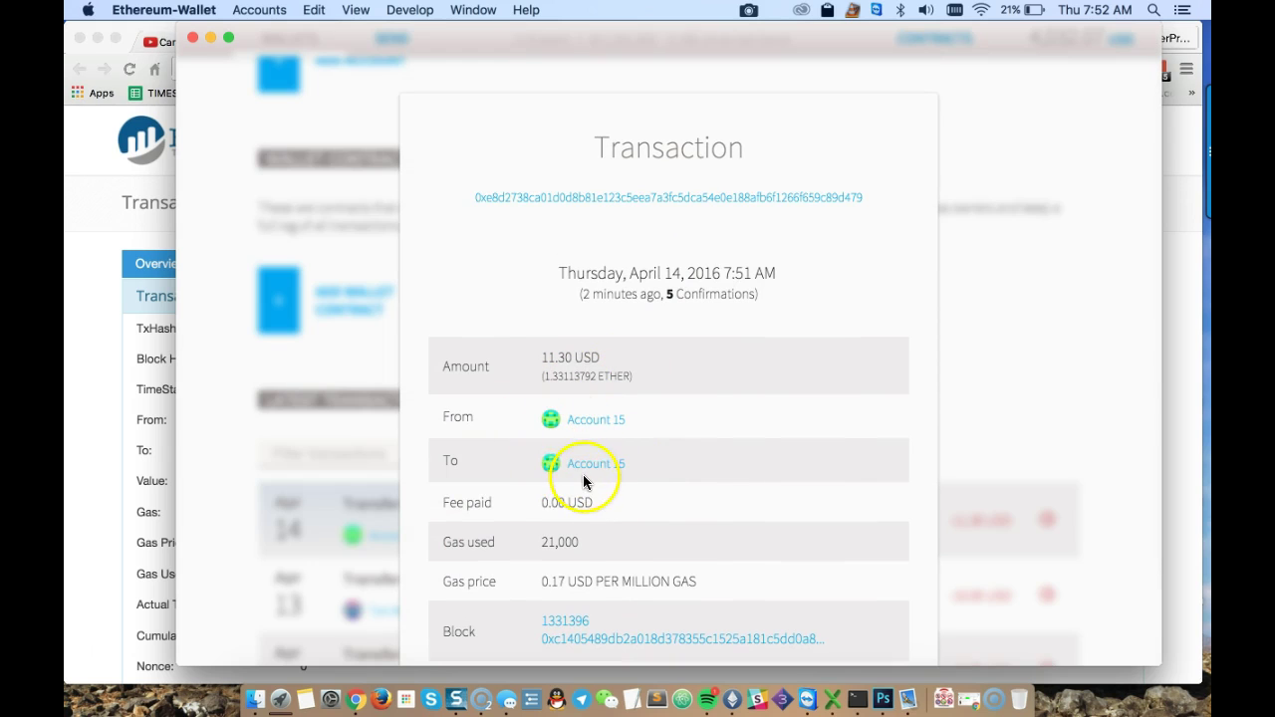
pyautogui.scroll(-3, 742, 524)
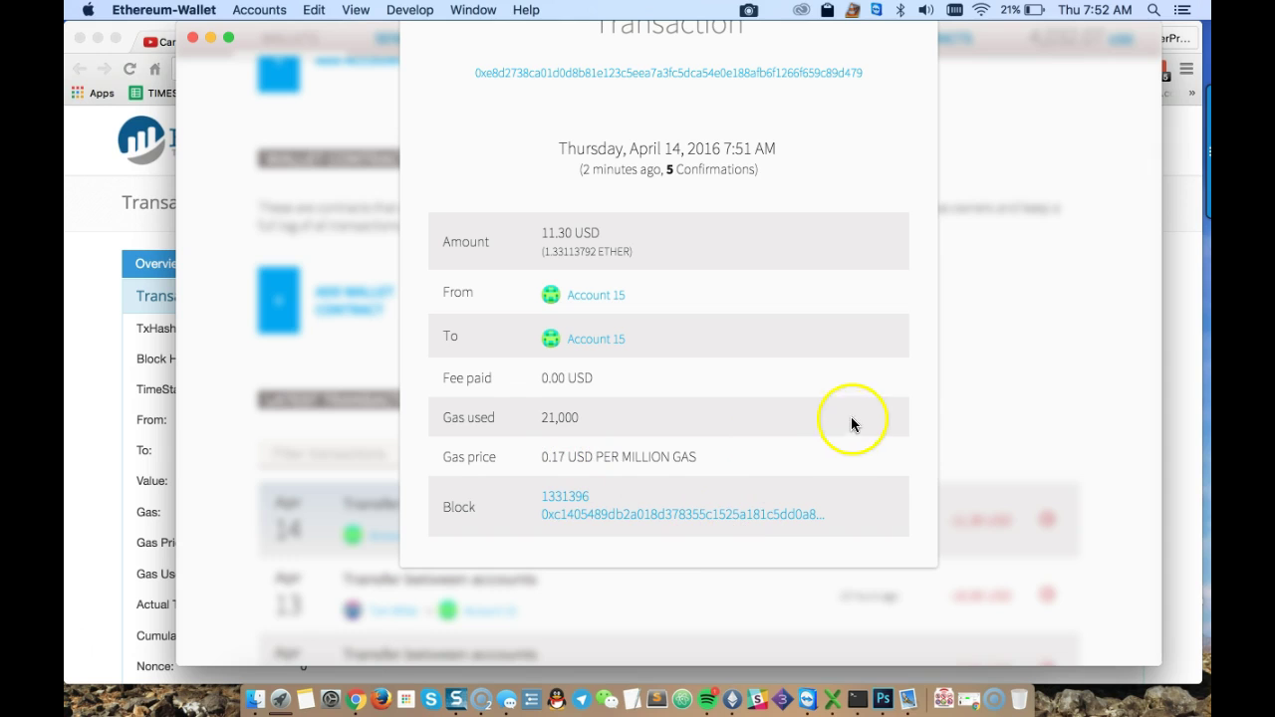
pyautogui.click(1020, 387)
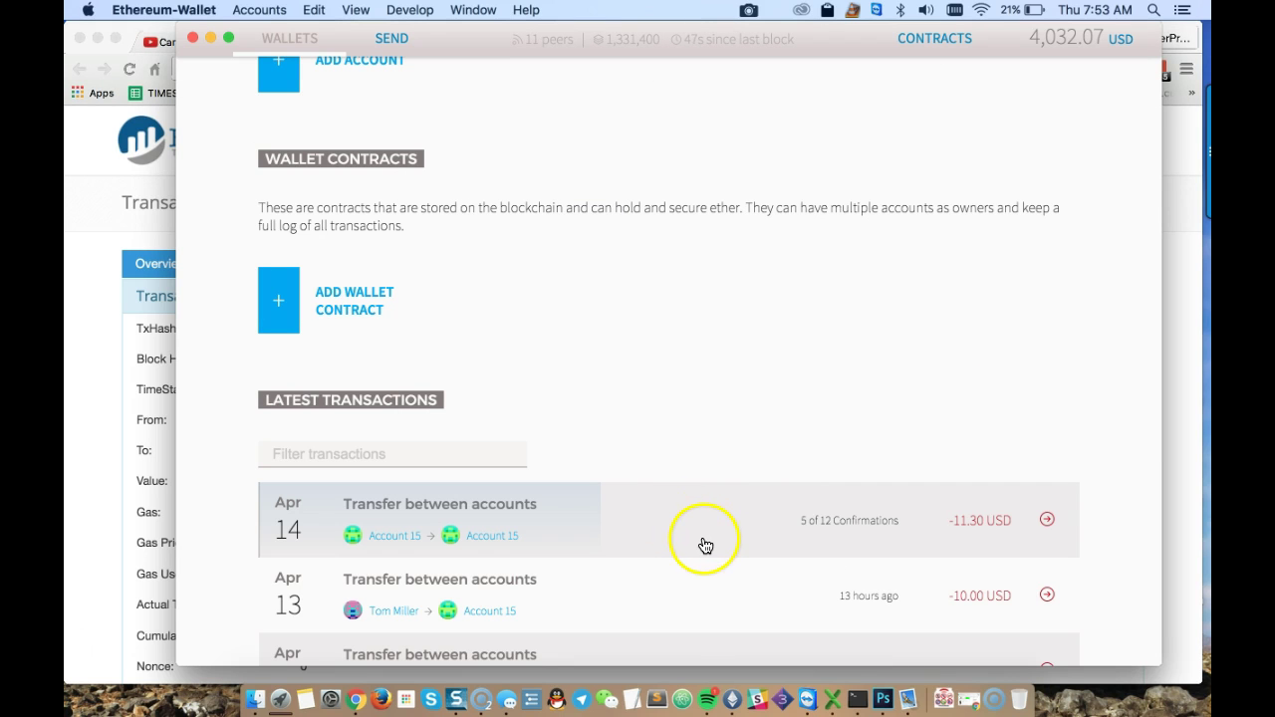
# Open the first account in the accounts overview and copy its address
pyautogui.scroll(3, 706, 490)
pyautogui.scroll(10, 707, 490)
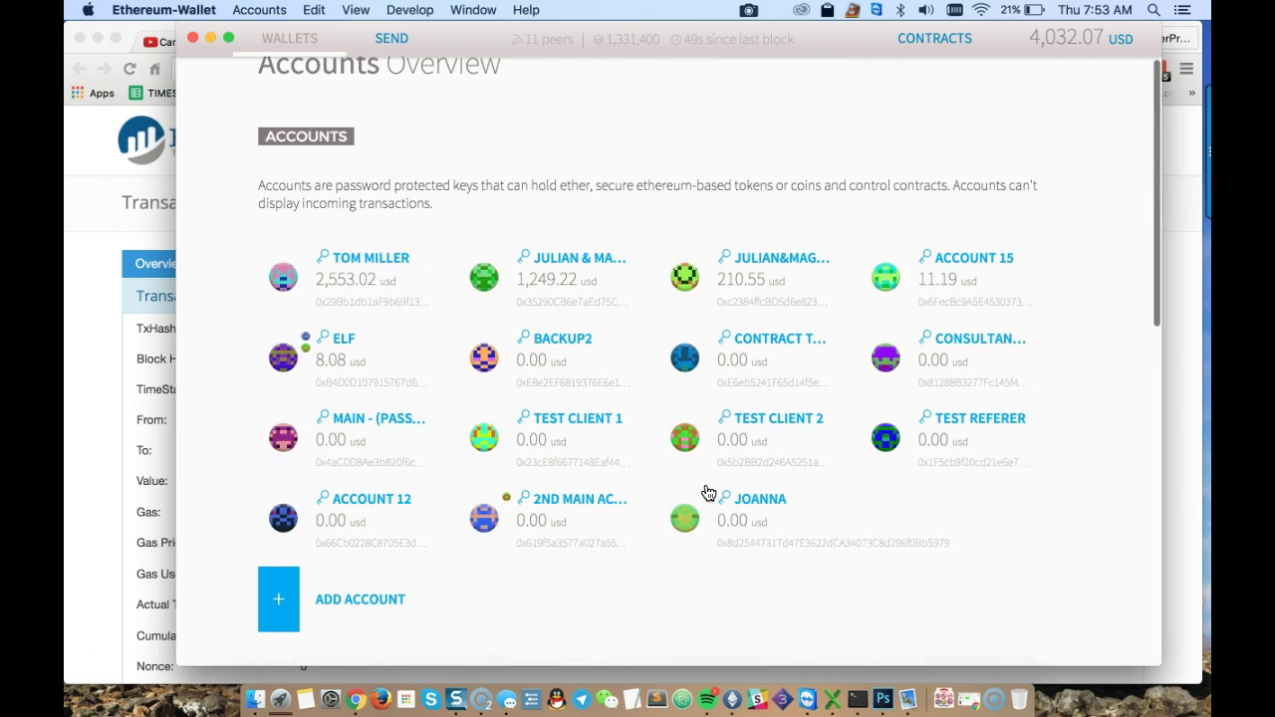
pyautogui.click(359, 281)
pyautogui.click(1050, 290)
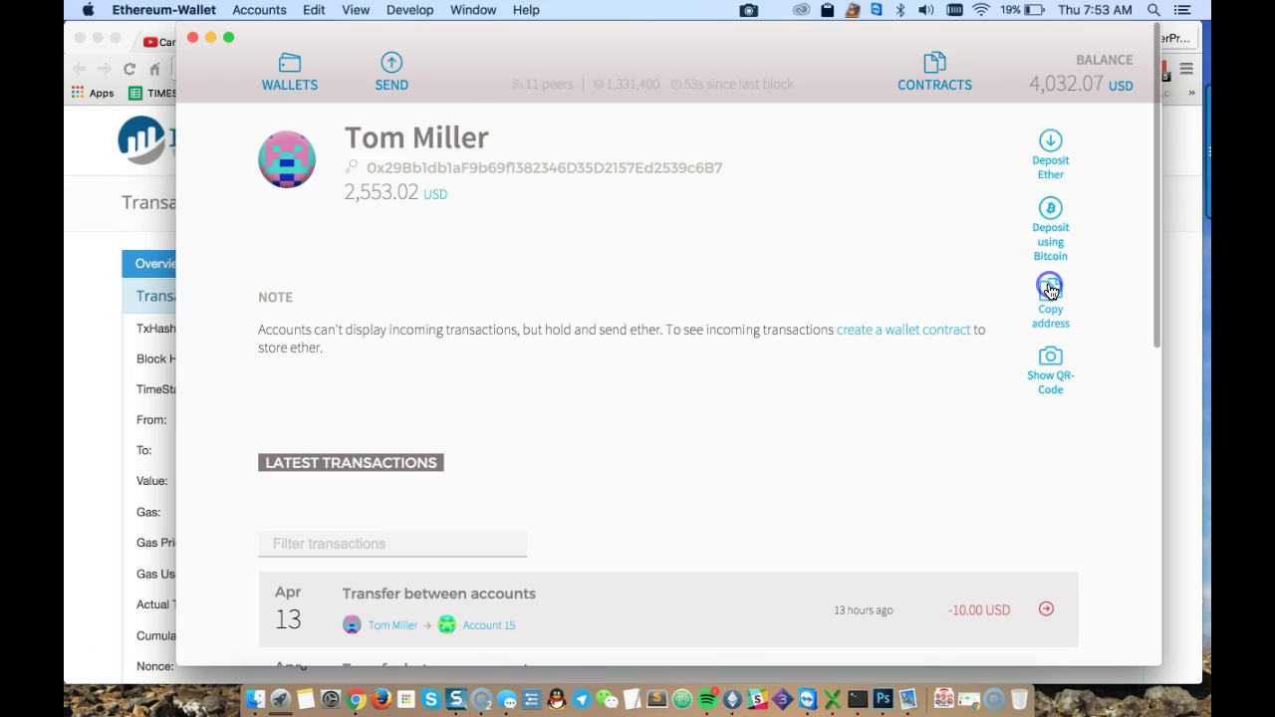
# Fill in a transfer from Account 15 with the copied address as recipient, choose to send everything, and review the fee and total
pyautogui.click(289, 78)
pyautogui.scroll(-10, 712, 425)
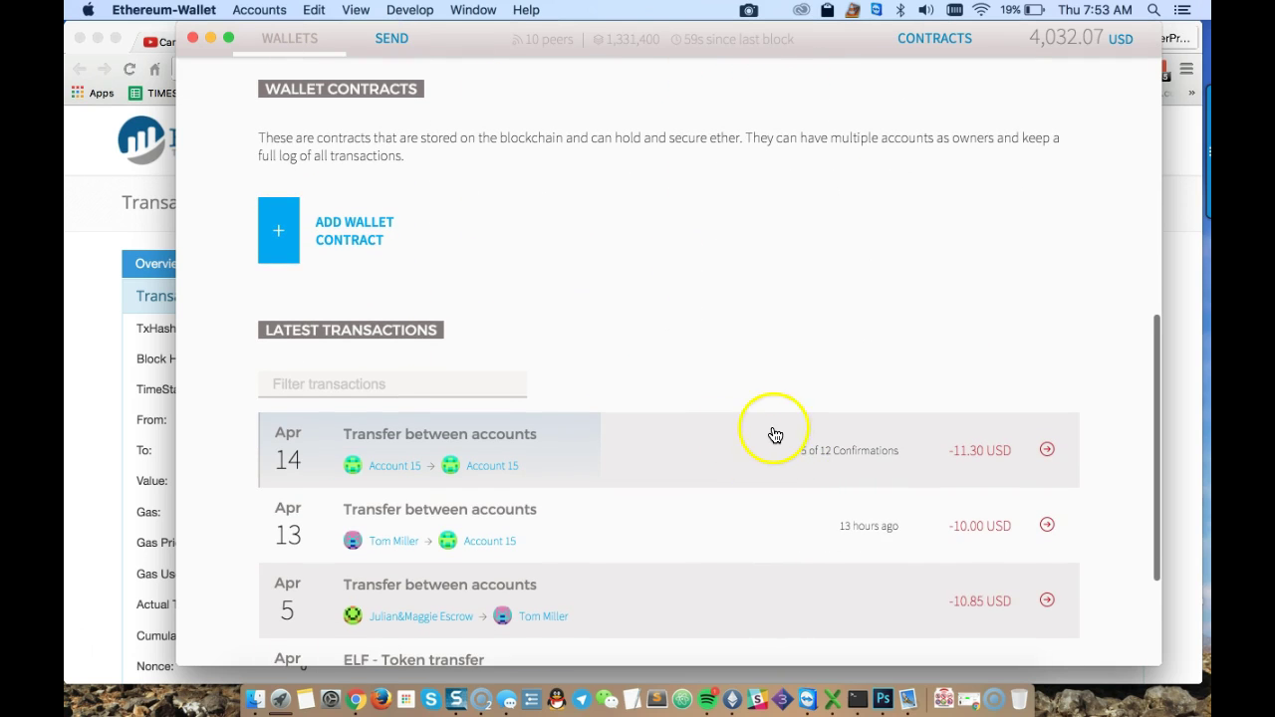
pyautogui.scroll(6, 787, 449)
pyautogui.scroll(3, 778, 424)
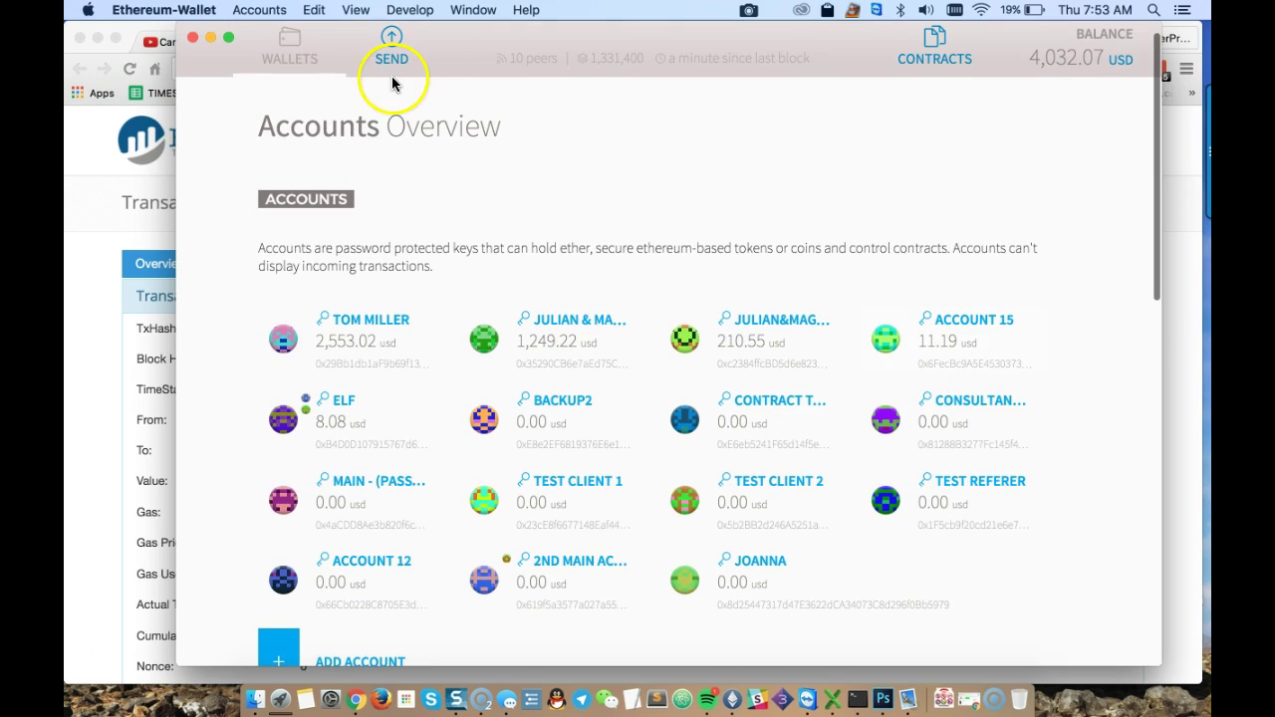
pyautogui.click(948, 328)
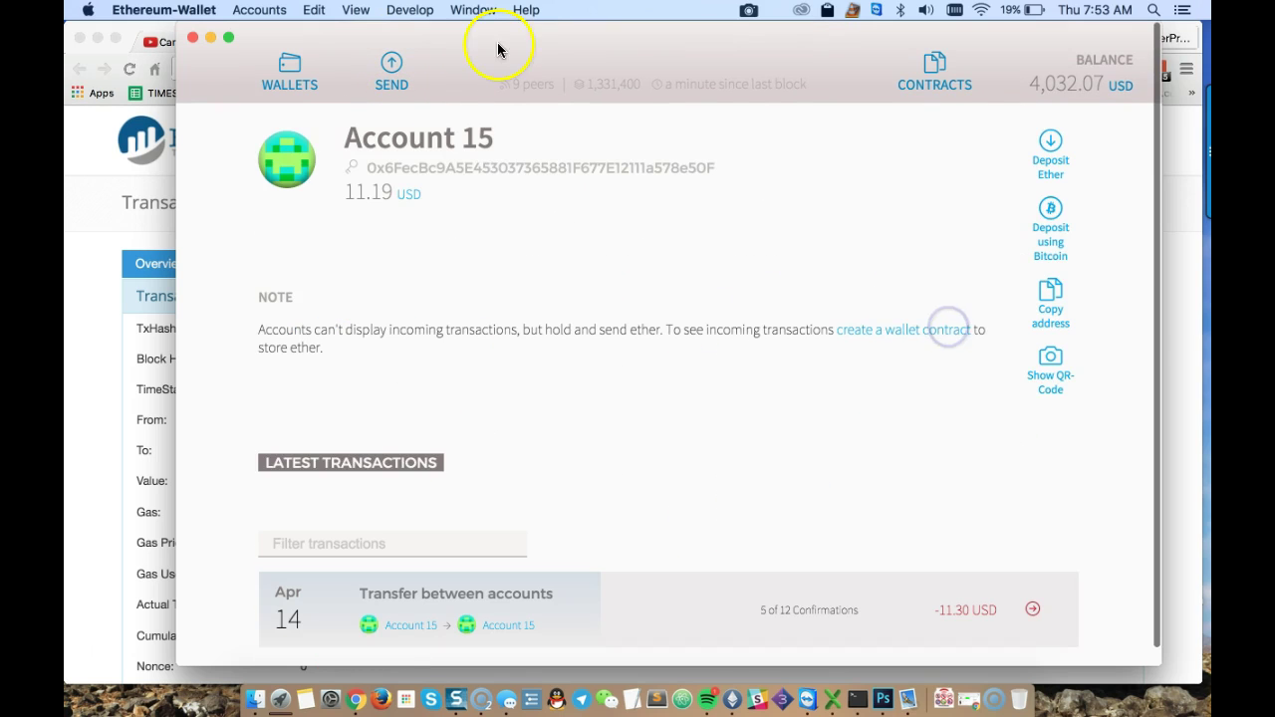
pyautogui.click(386, 74)
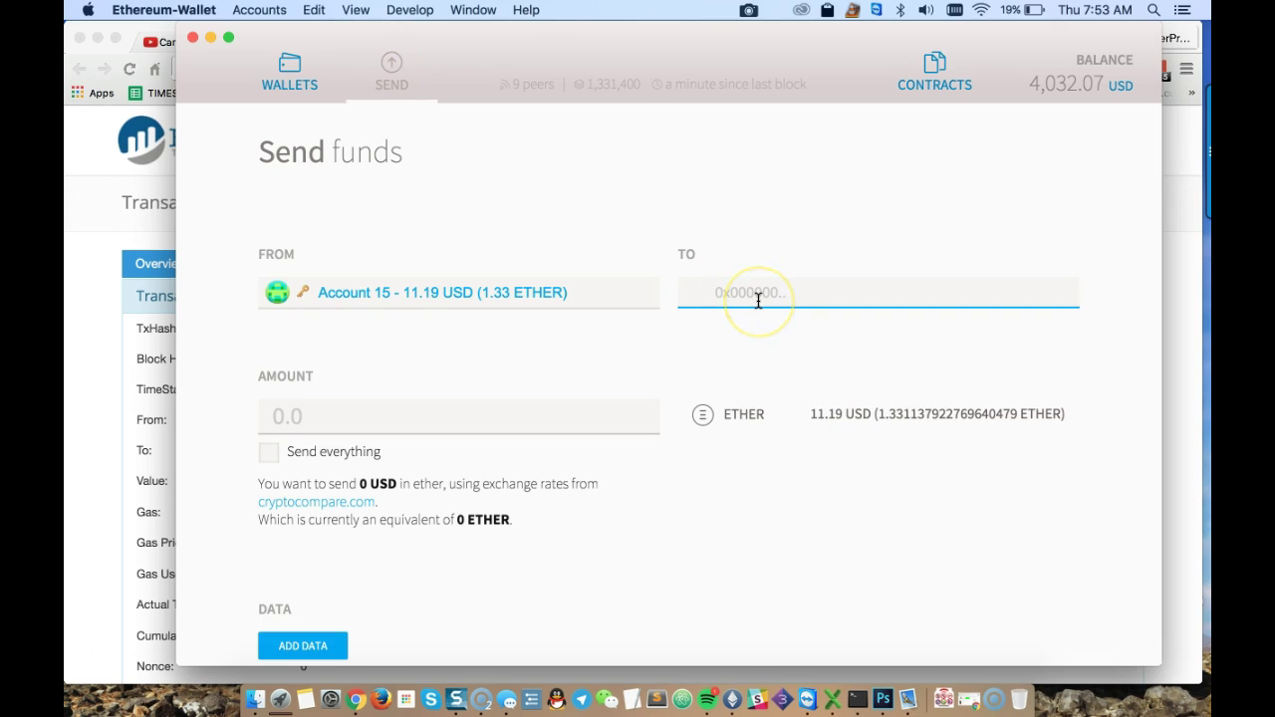
pyautogui.press('super+v')
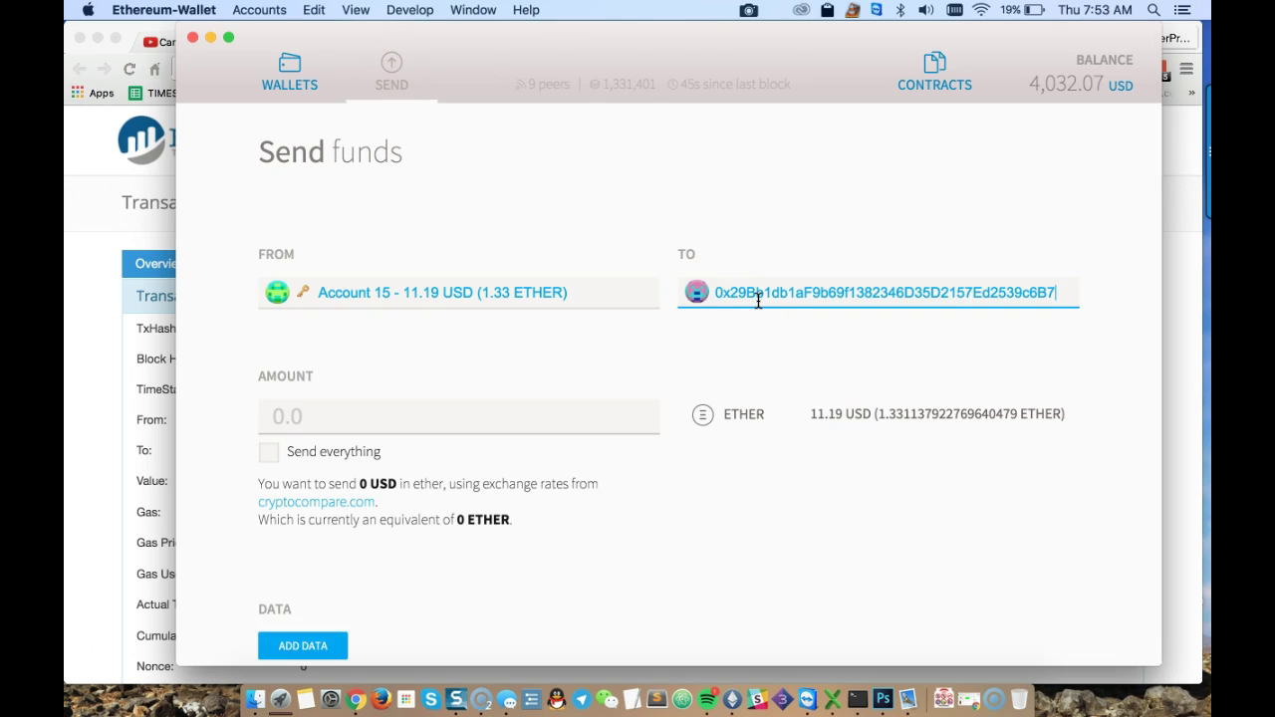
pyautogui.click(268, 454)
pyautogui.scroll(-3, 658, 578)
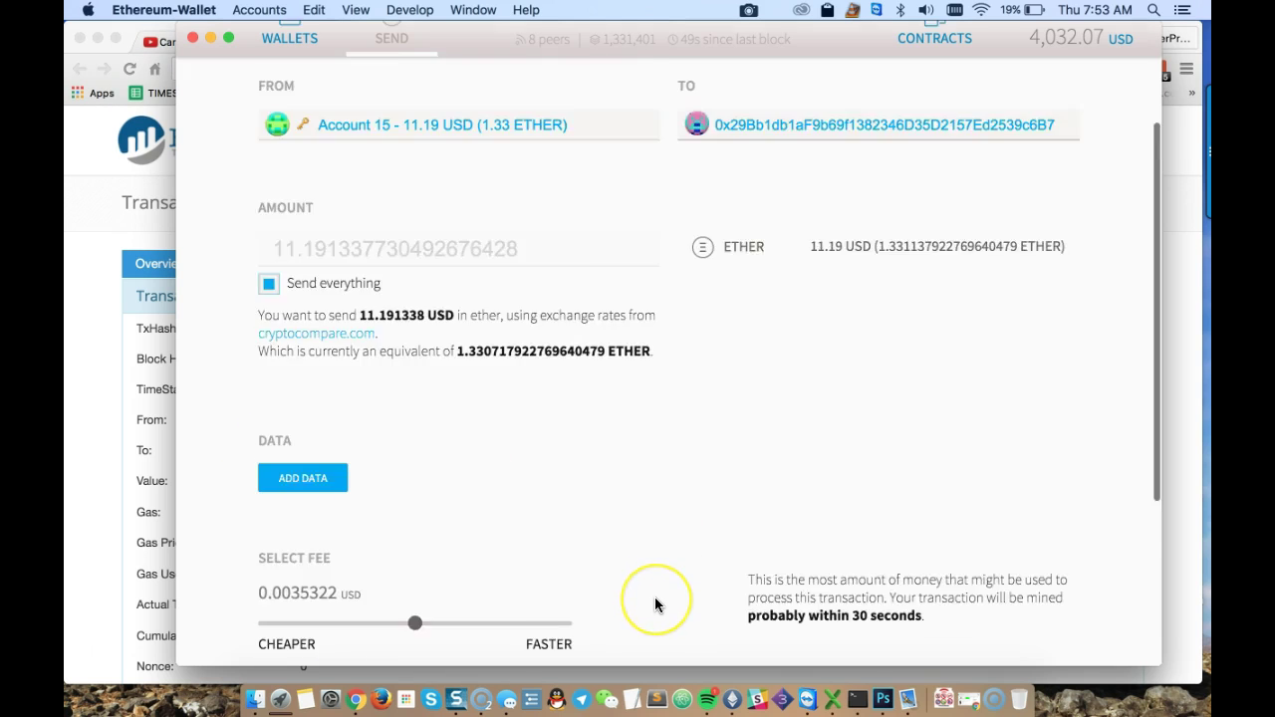
pyautogui.scroll(-3, 654, 604)
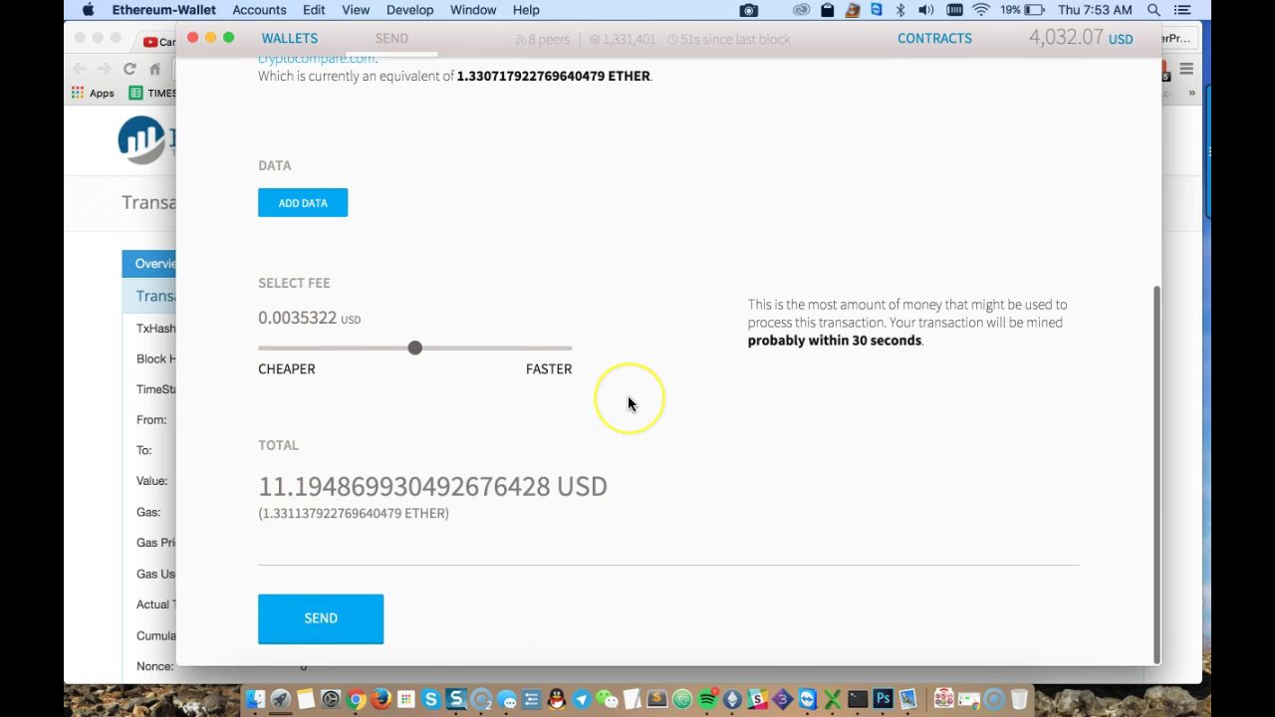
# Leave the transfer form without sending and return to the accounts overview to check the latest transactions
pyautogui.scroll(8, 627, 397)
pyautogui.click(286, 79)
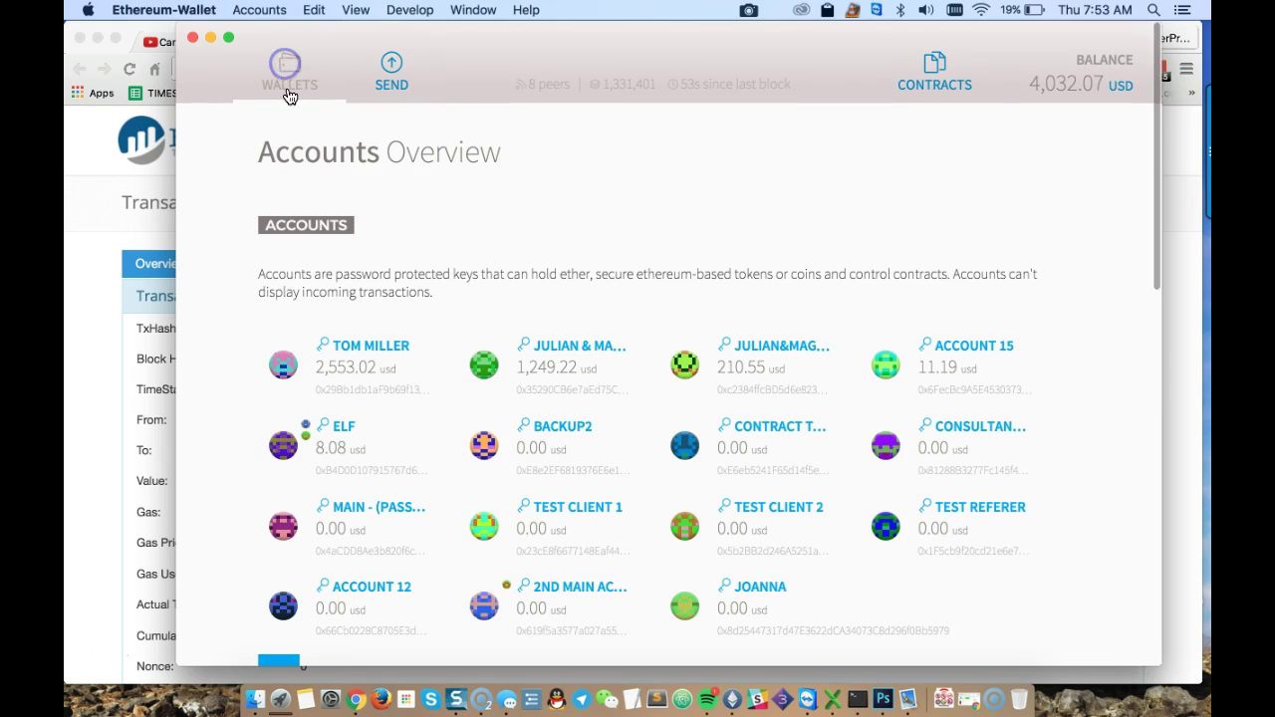
pyautogui.scroll(-5, 691, 433)
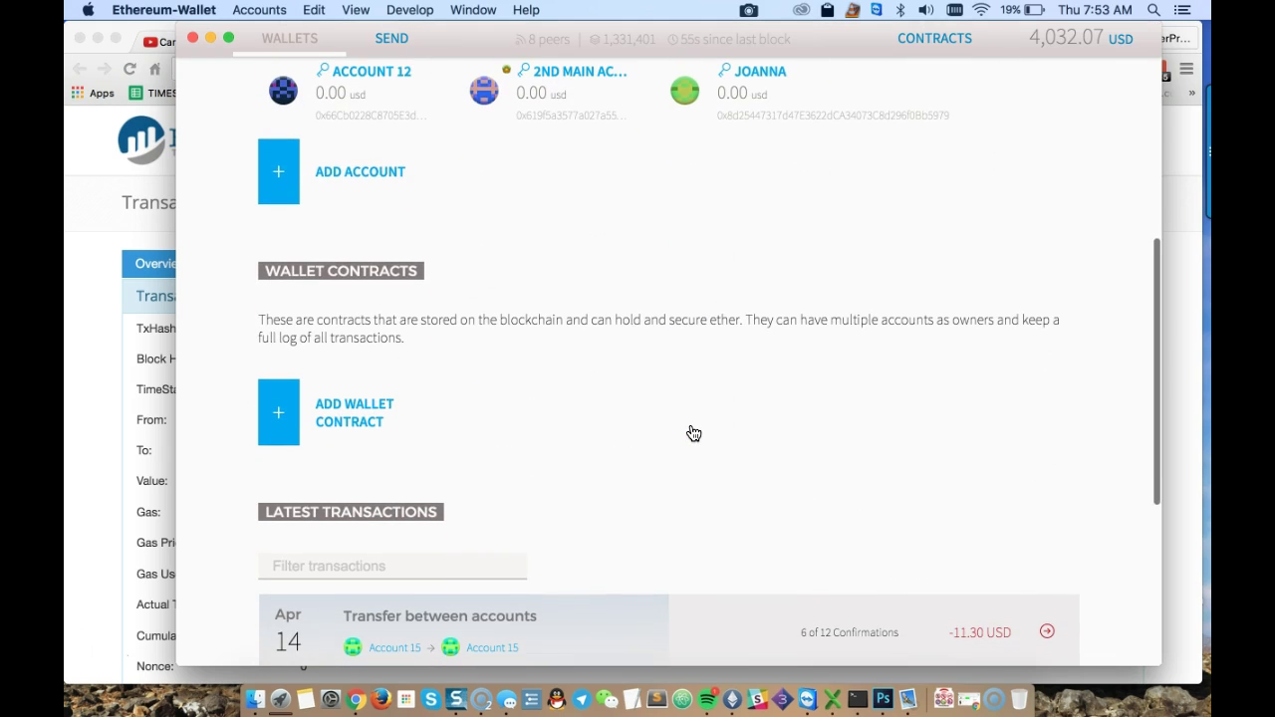
# Check the latest transactions, return to the accounts list, and copy the first account's address from its details page
pyautogui.scroll(-1, 693, 434)
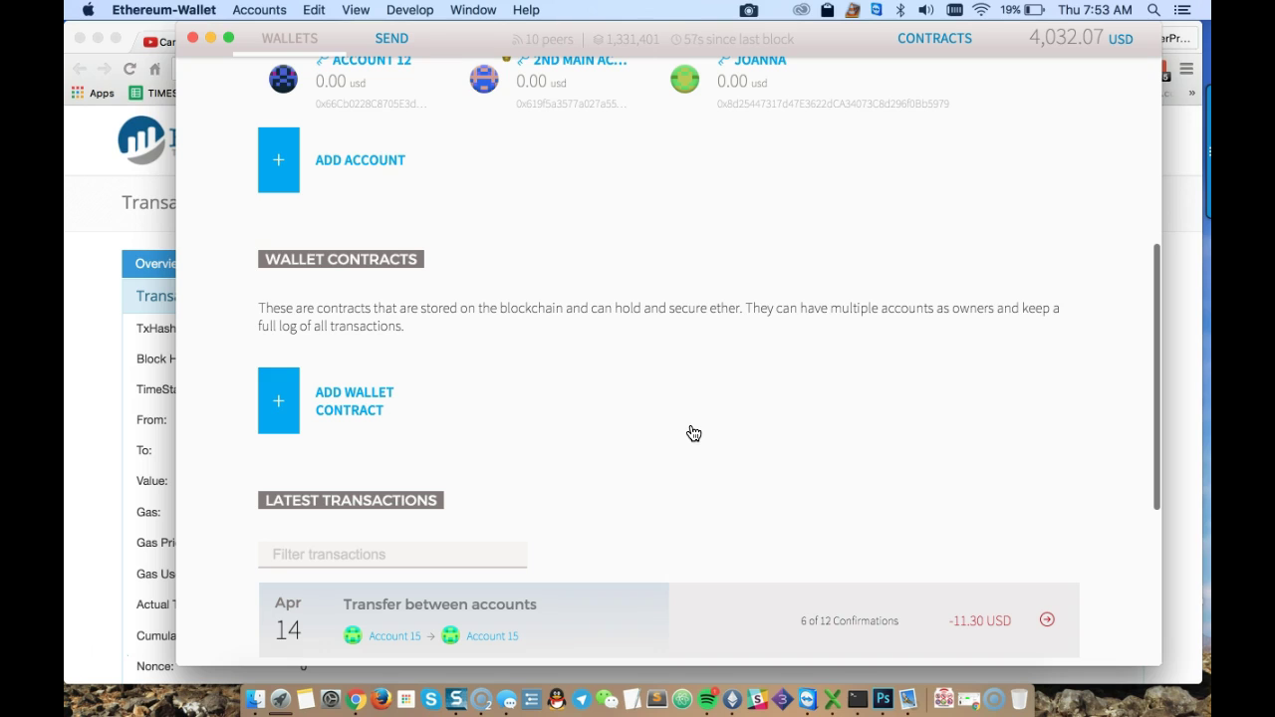
pyautogui.scroll(-1, 694, 434)
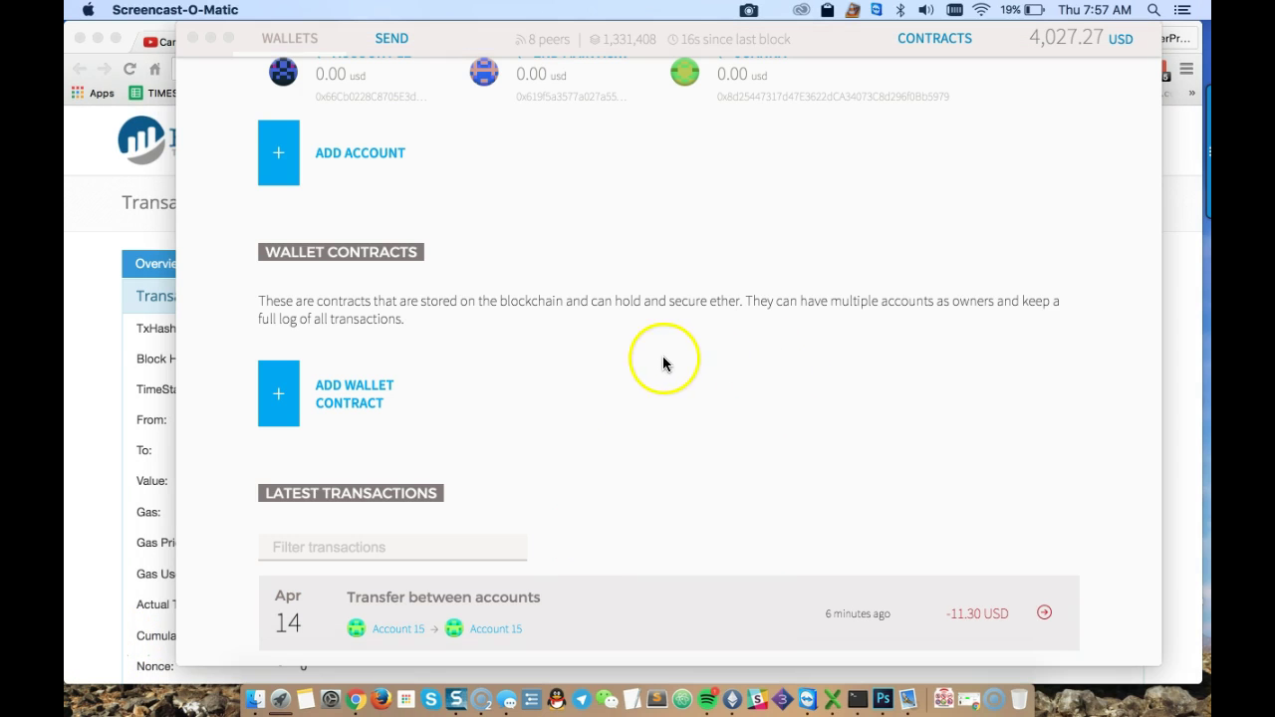
pyautogui.scroll(5, 803, 385)
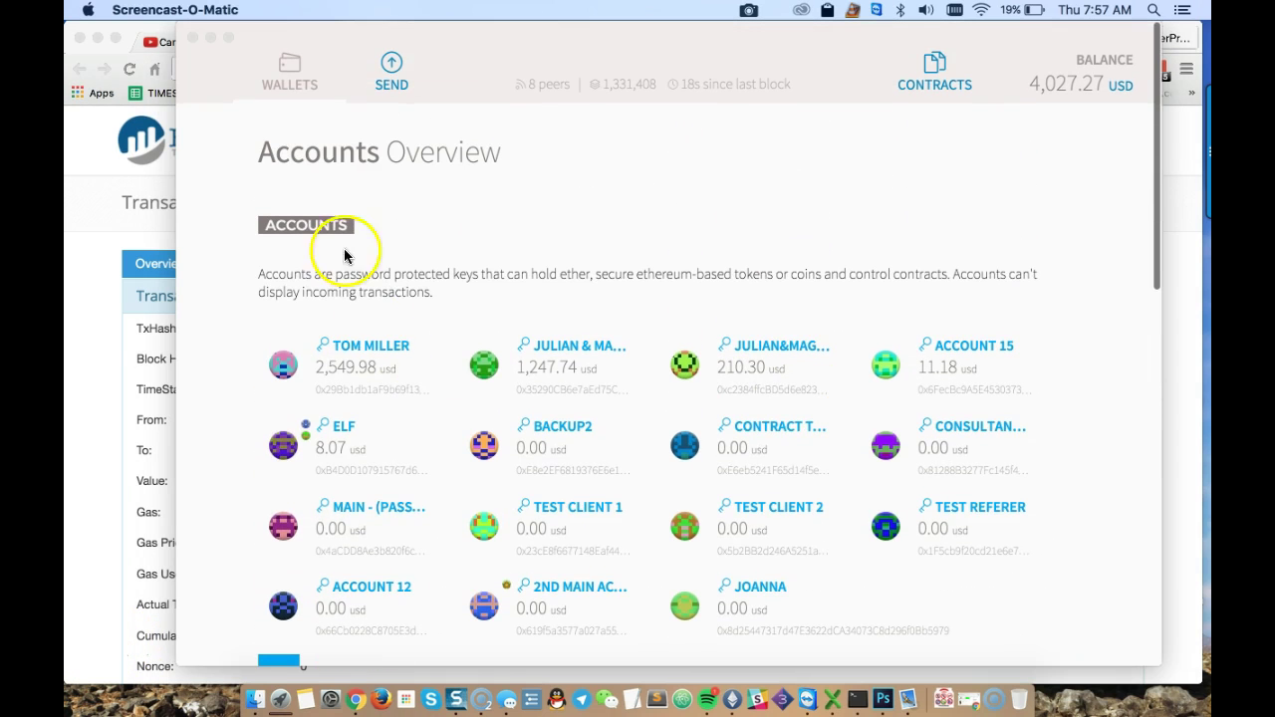
pyautogui.click(350, 360)
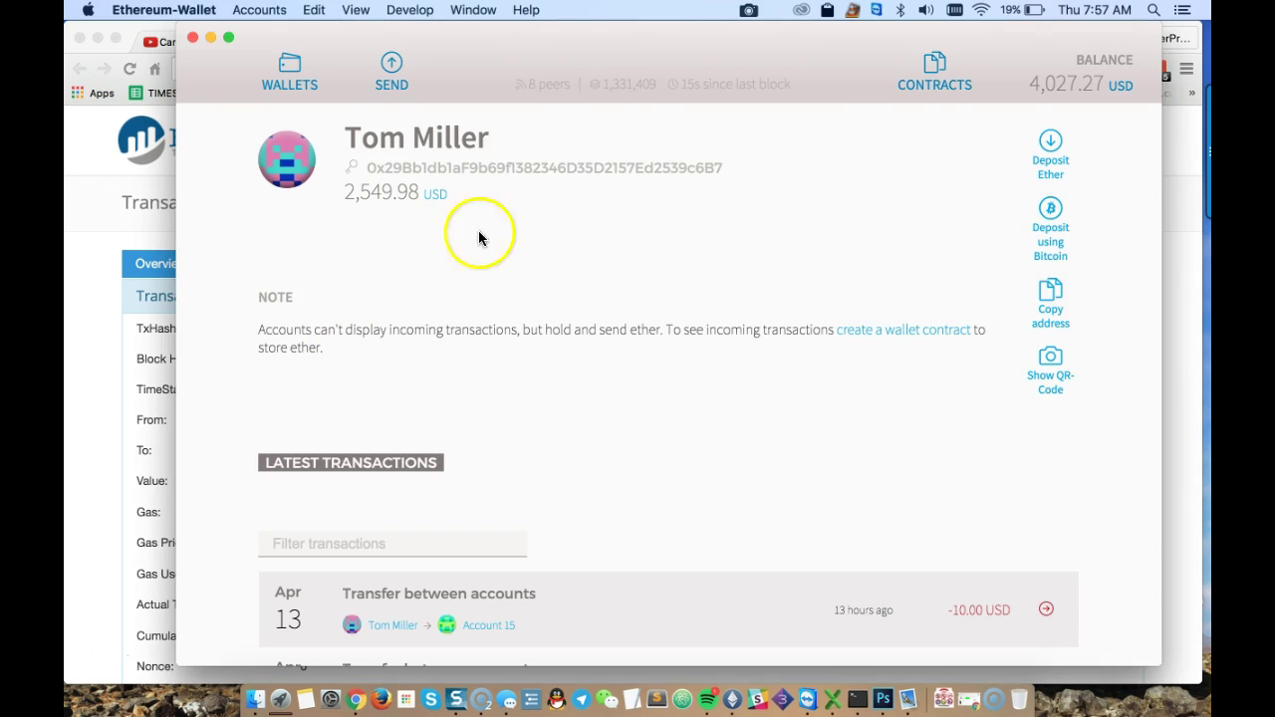
pyautogui.click(1043, 296)
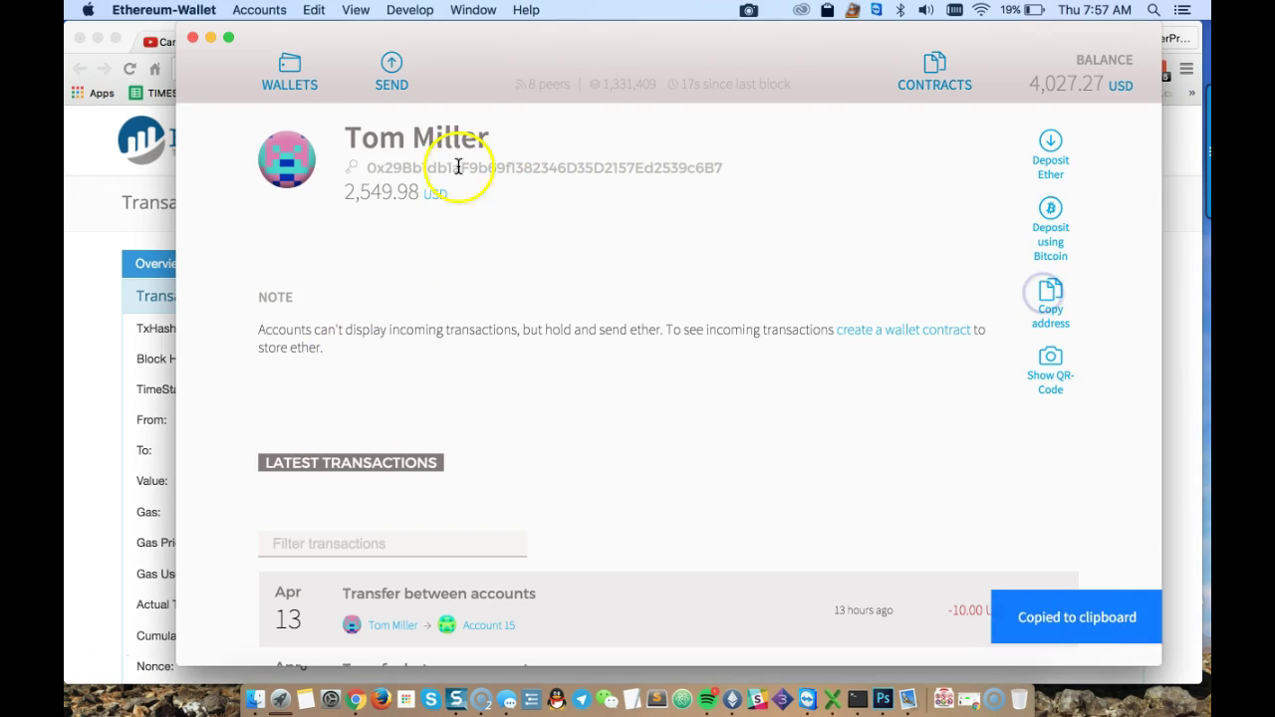
# Start a transfer from Account 15 with the copied address as recipient and choose to send everything
pyautogui.click(281, 80)
pyautogui.click(961, 358)
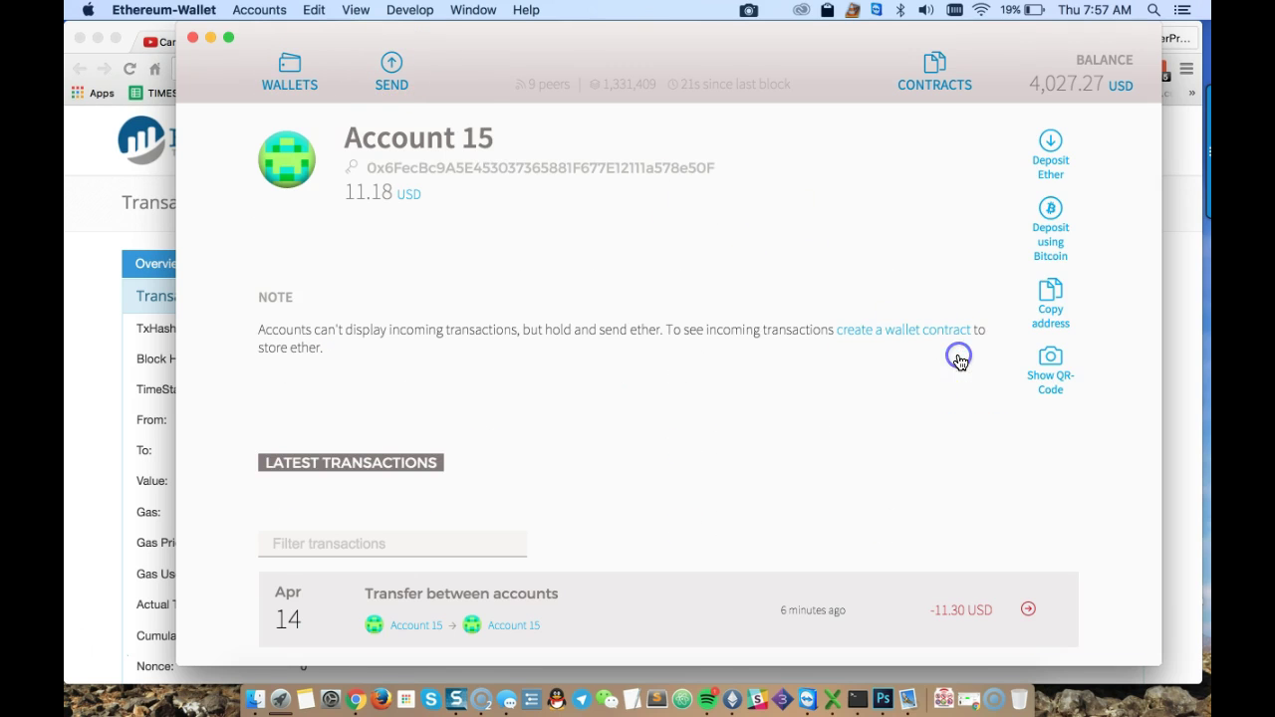
pyautogui.click(391, 71)
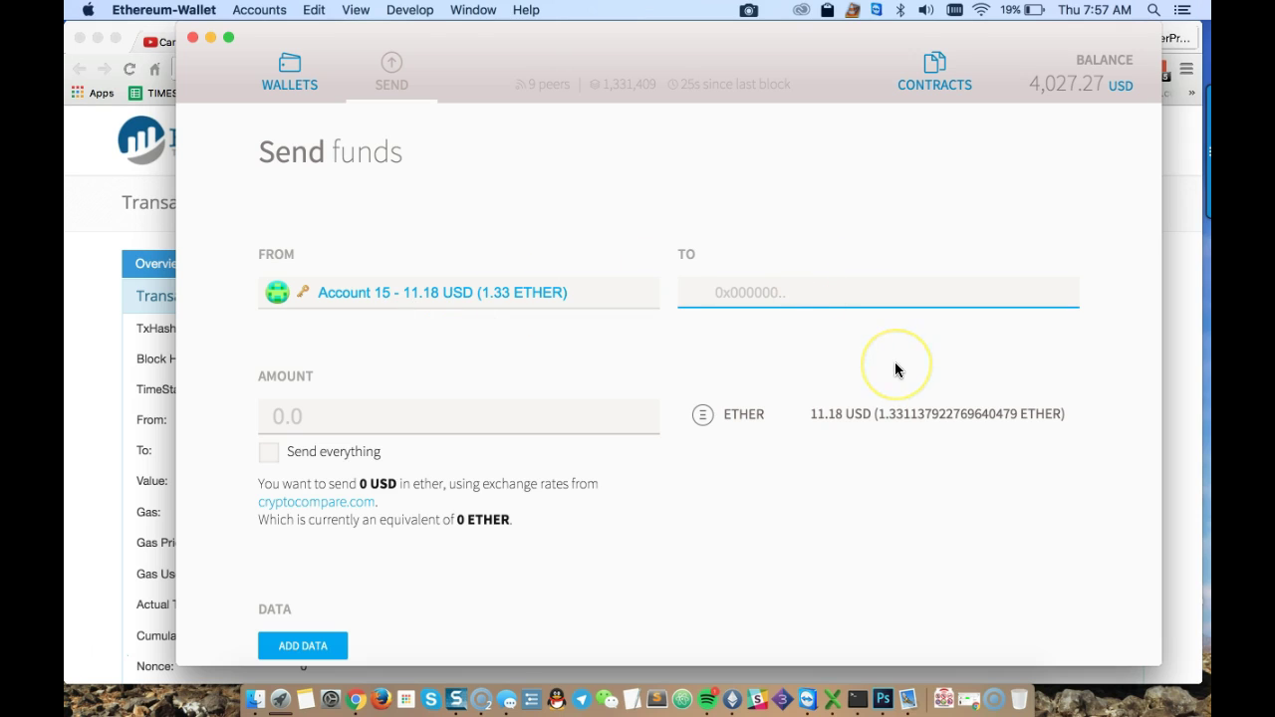
pyautogui.press('super+v')
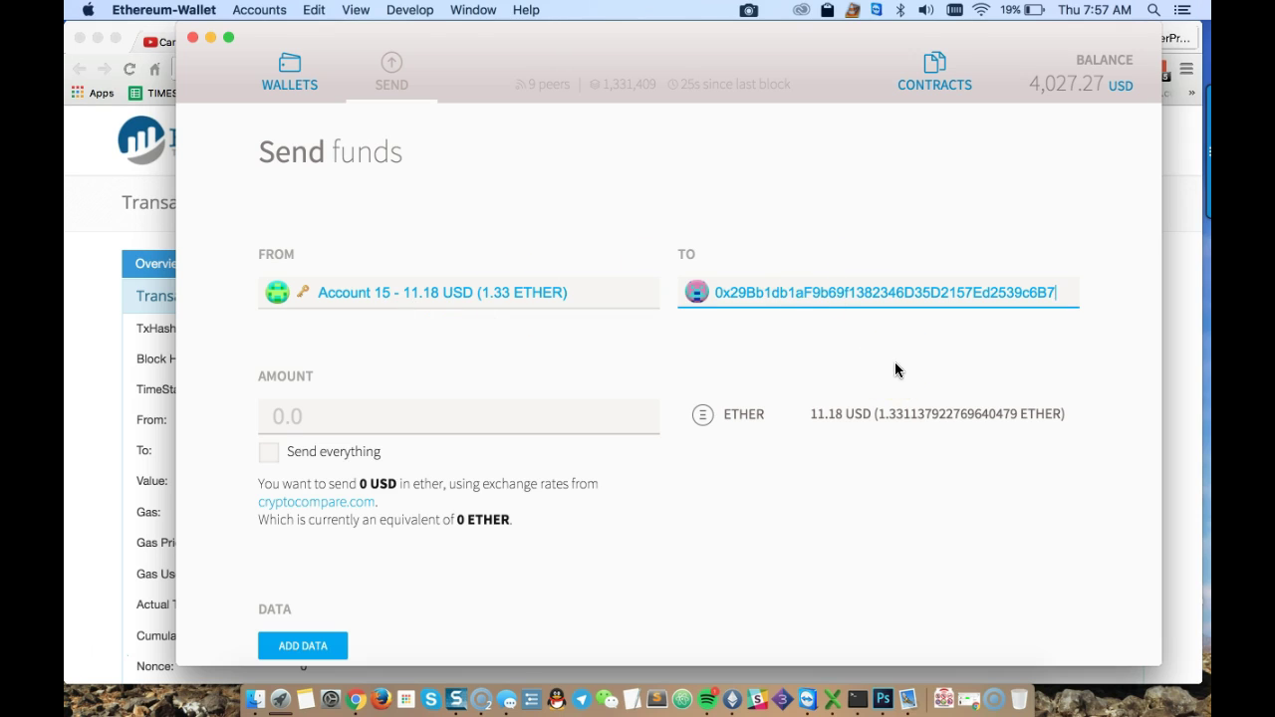
pyautogui.click(274, 415)
pyautogui.click(271, 454)
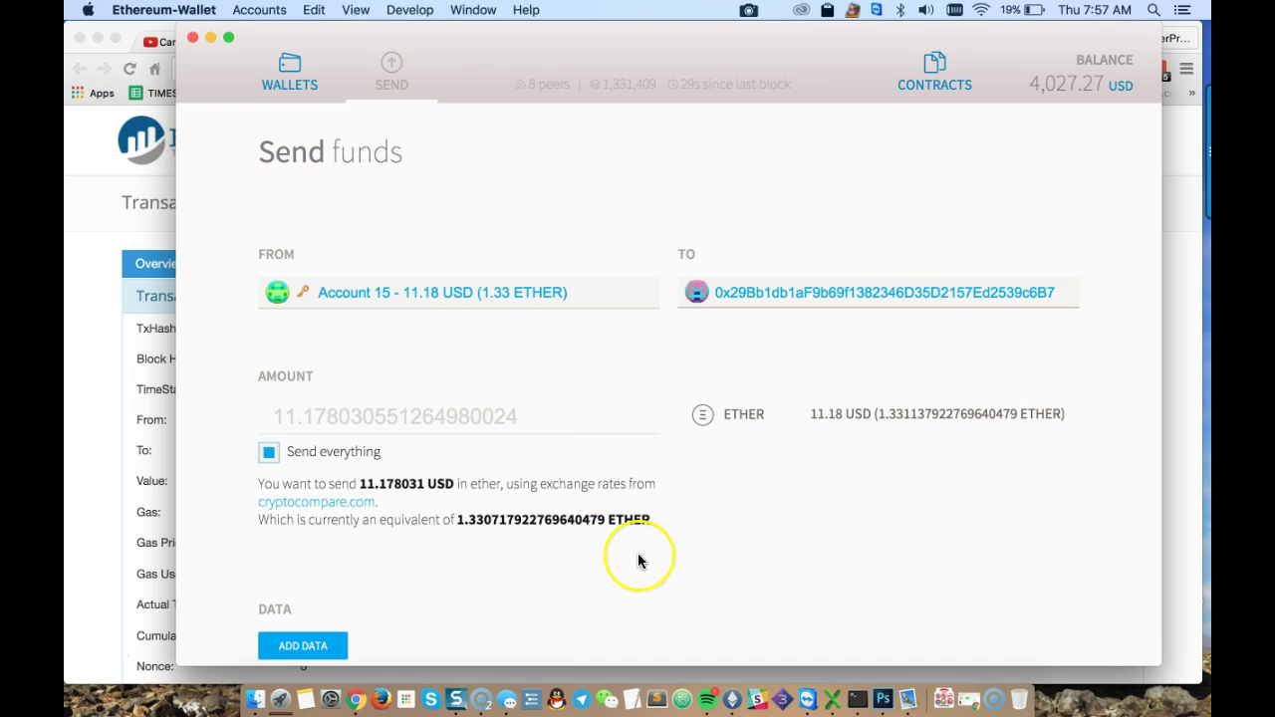
# Review the transfer's fee and total, submit it, and authorize the transaction with the account password
pyautogui.scroll(-5, 634, 558)
pyautogui.scroll(5, 638, 561)
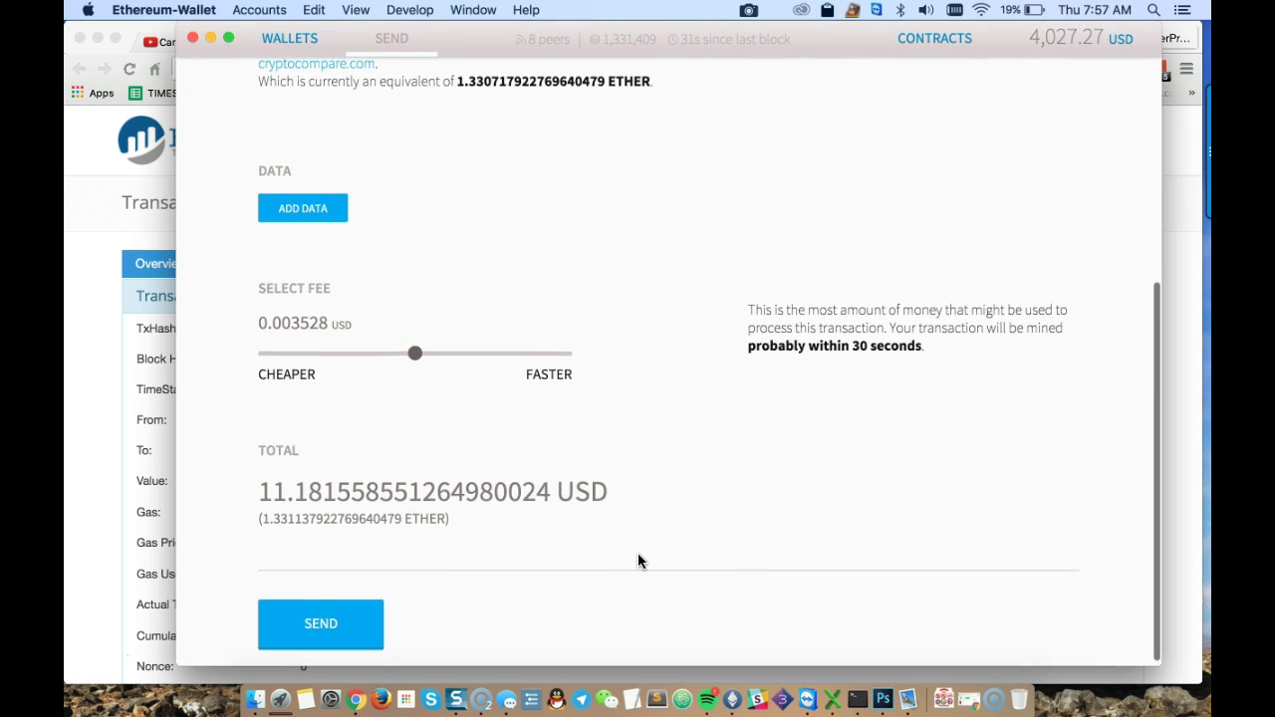
pyautogui.scroll(-5, 638, 561)
pyautogui.click(321, 618)
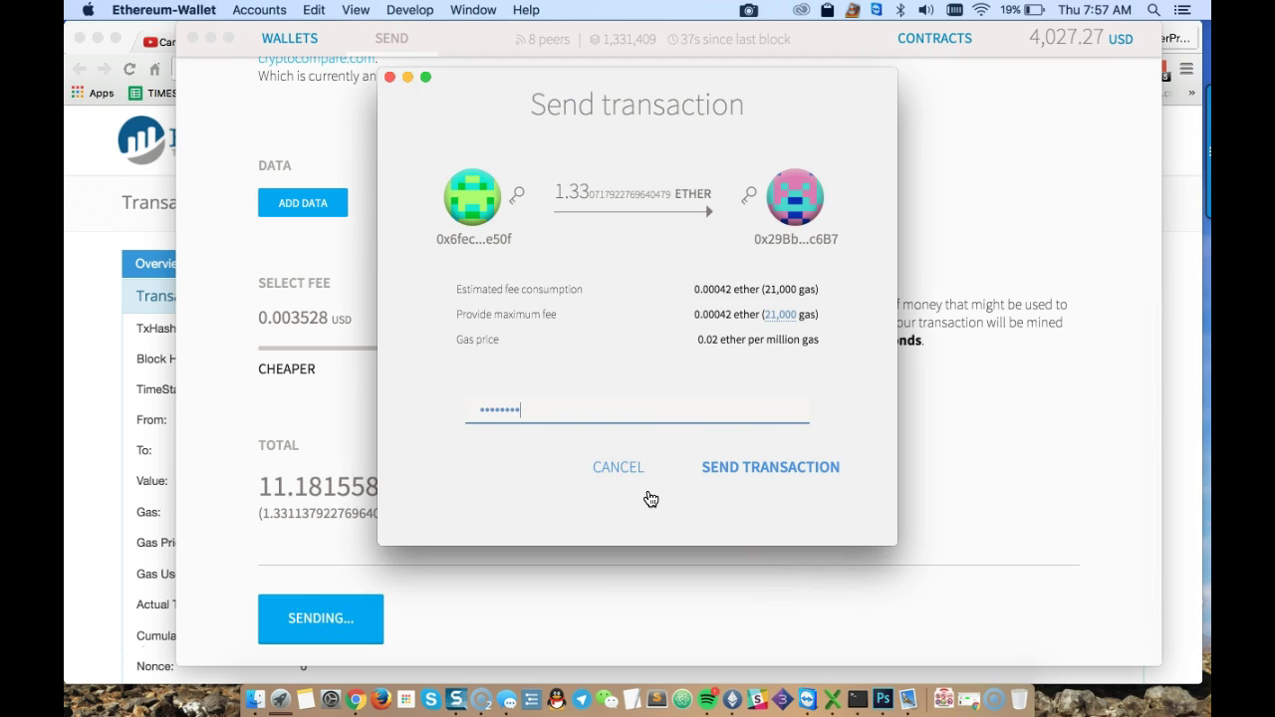
pyautogui.click(821, 476)
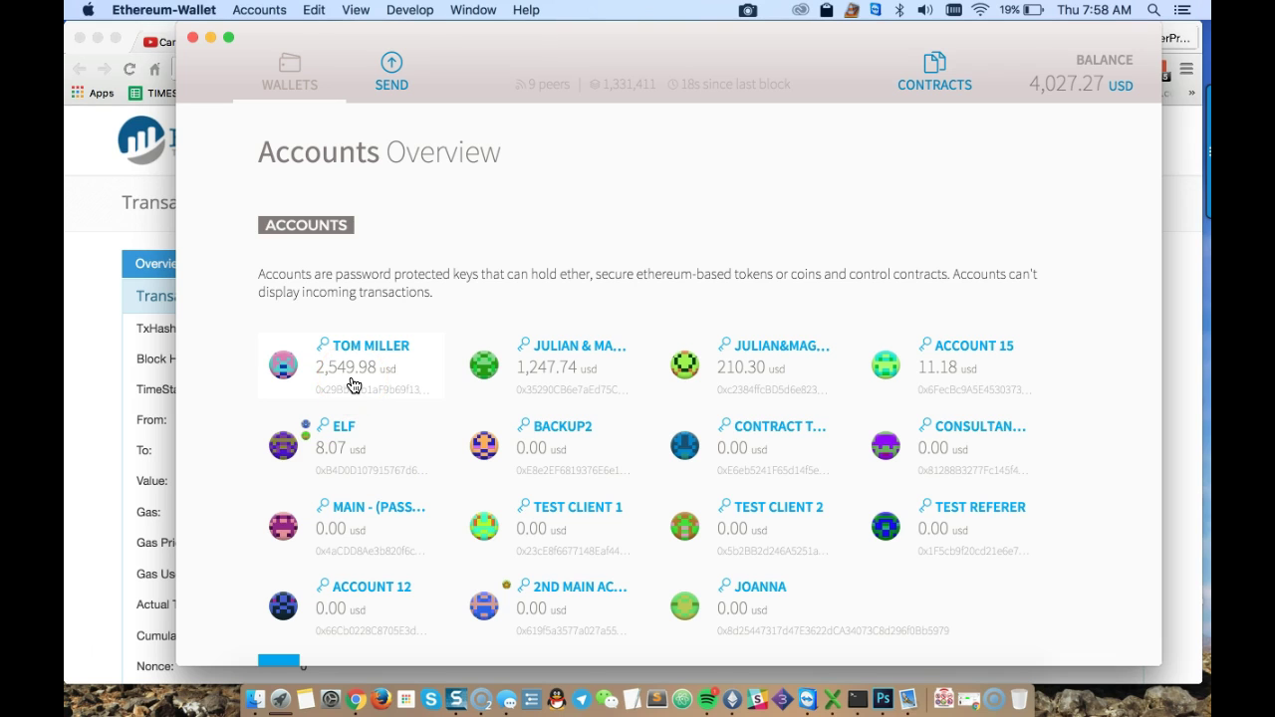
# Check the account balances and the latest transactions in the accounts overview
pyautogui.scroll(-3, 451, 434)
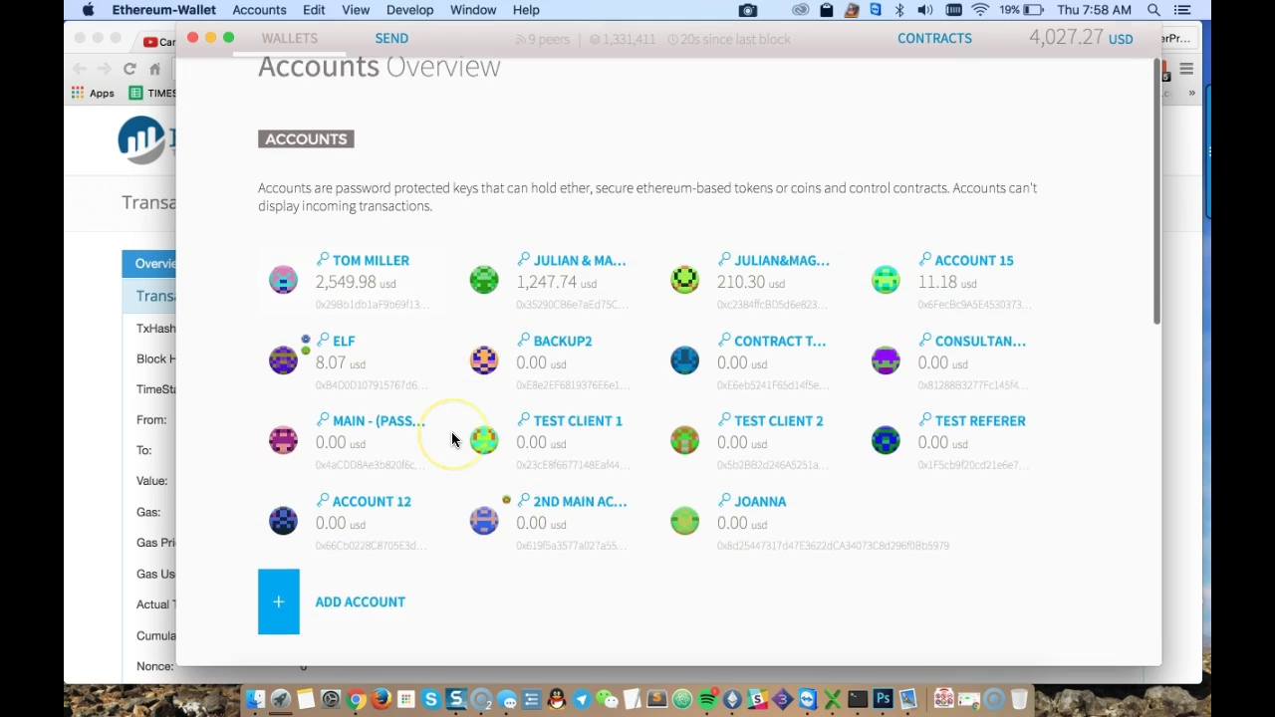
pyautogui.scroll(-2, 451, 439)
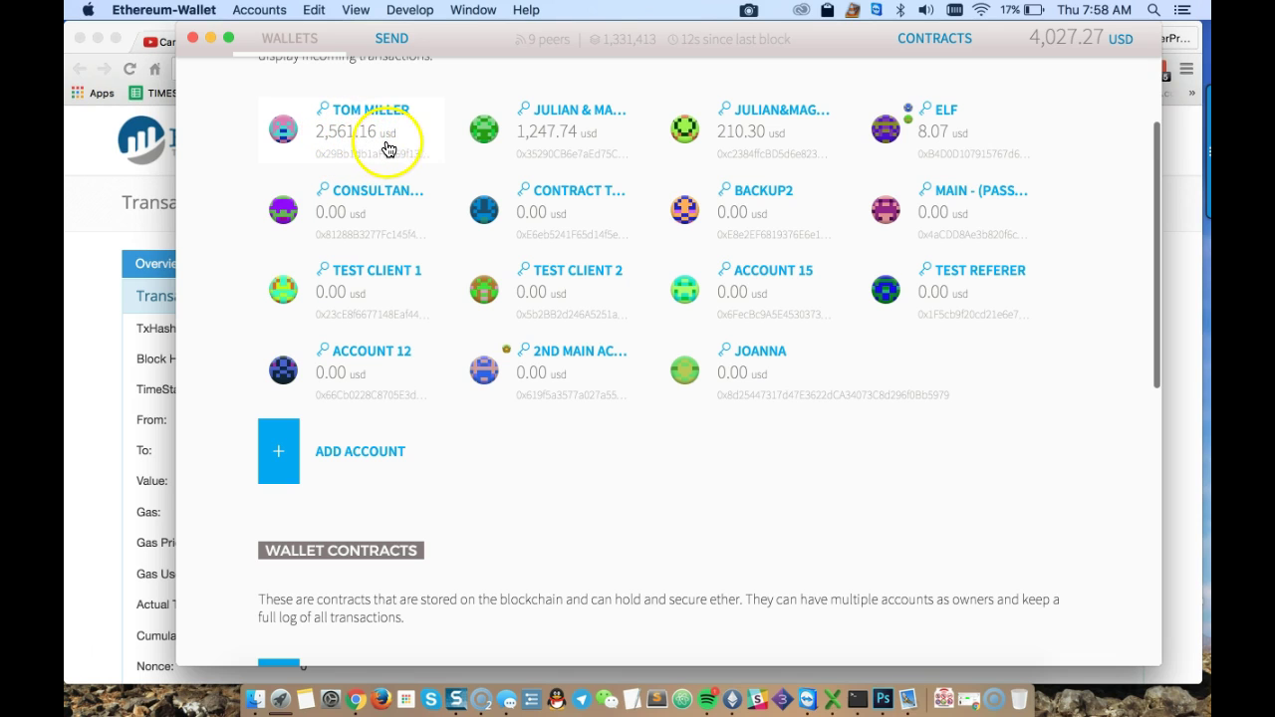
pyautogui.scroll(-5, 569, 289)
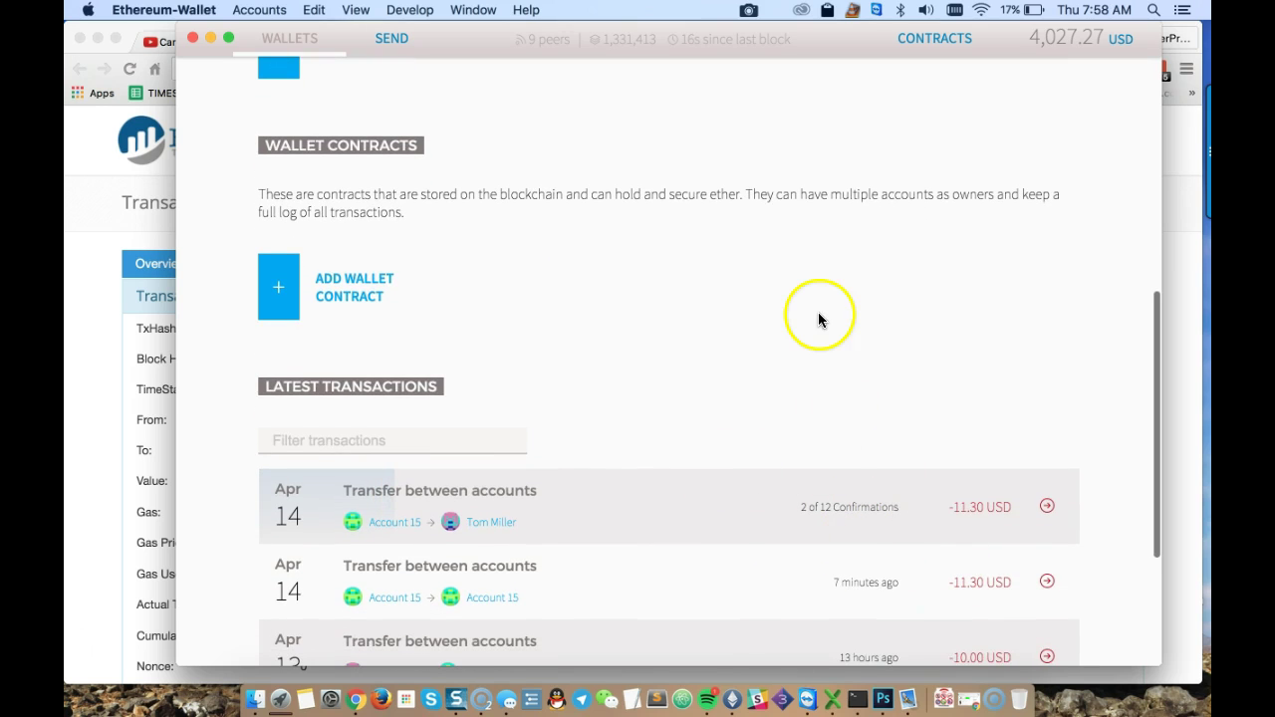
# Open the newest Account 15 transfer's details, follow its transaction hash to Etherscan, and review the block height and confirmations there
pyautogui.click(672, 514)
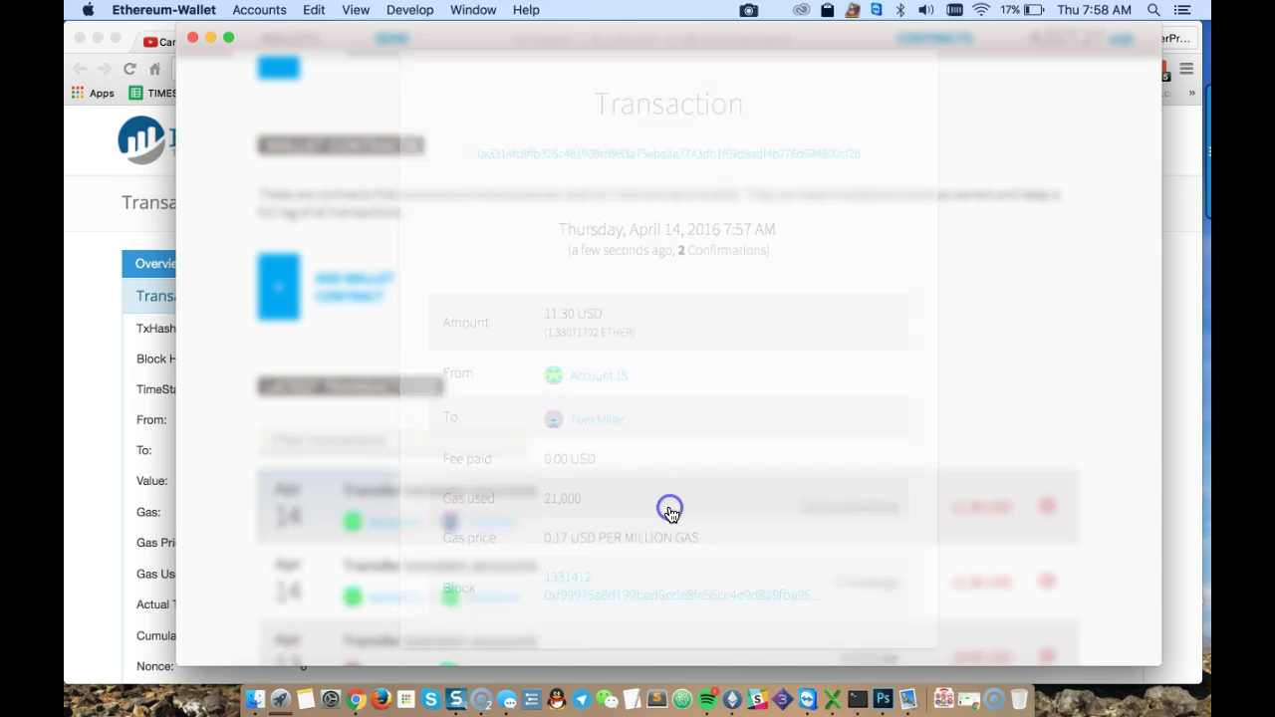
pyautogui.click(677, 225)
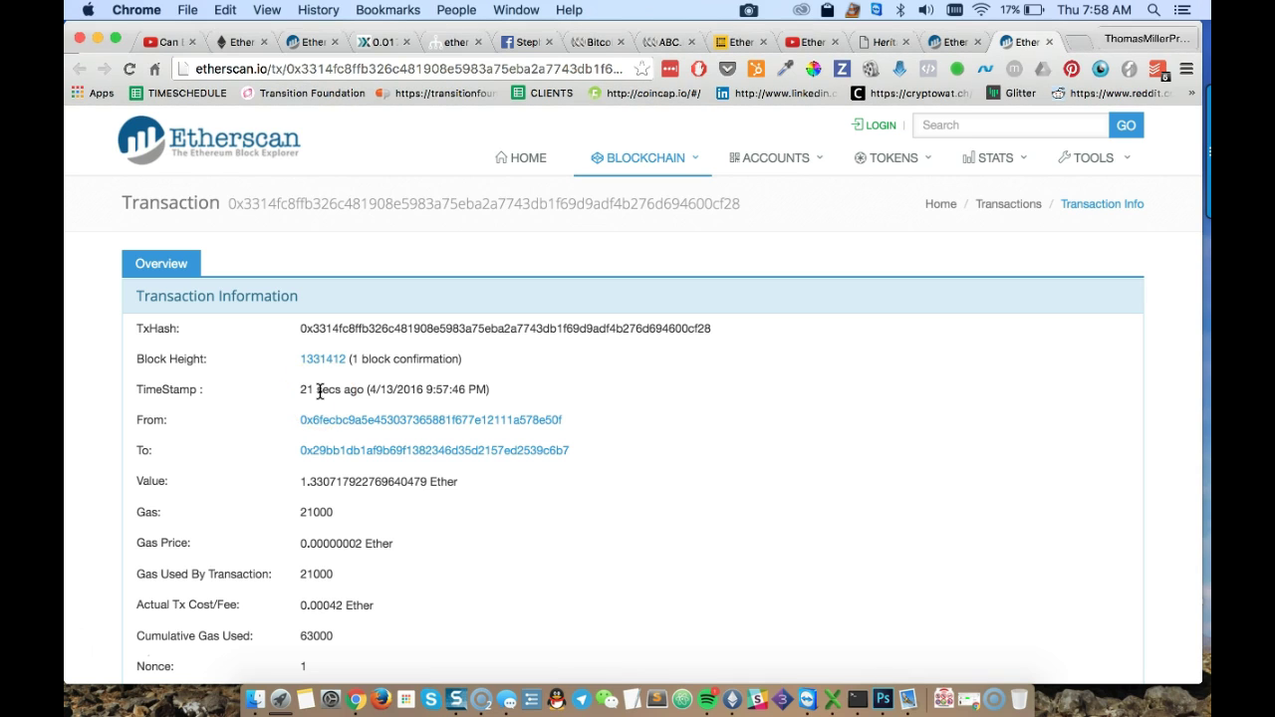
pyautogui.click(356, 336)
pyautogui.click(451, 358)
# Switch to the "Ethereum presents Mist" video on YouTube, show it full screen, and skip ahead to 8:50
pyautogui.click(805, 41)
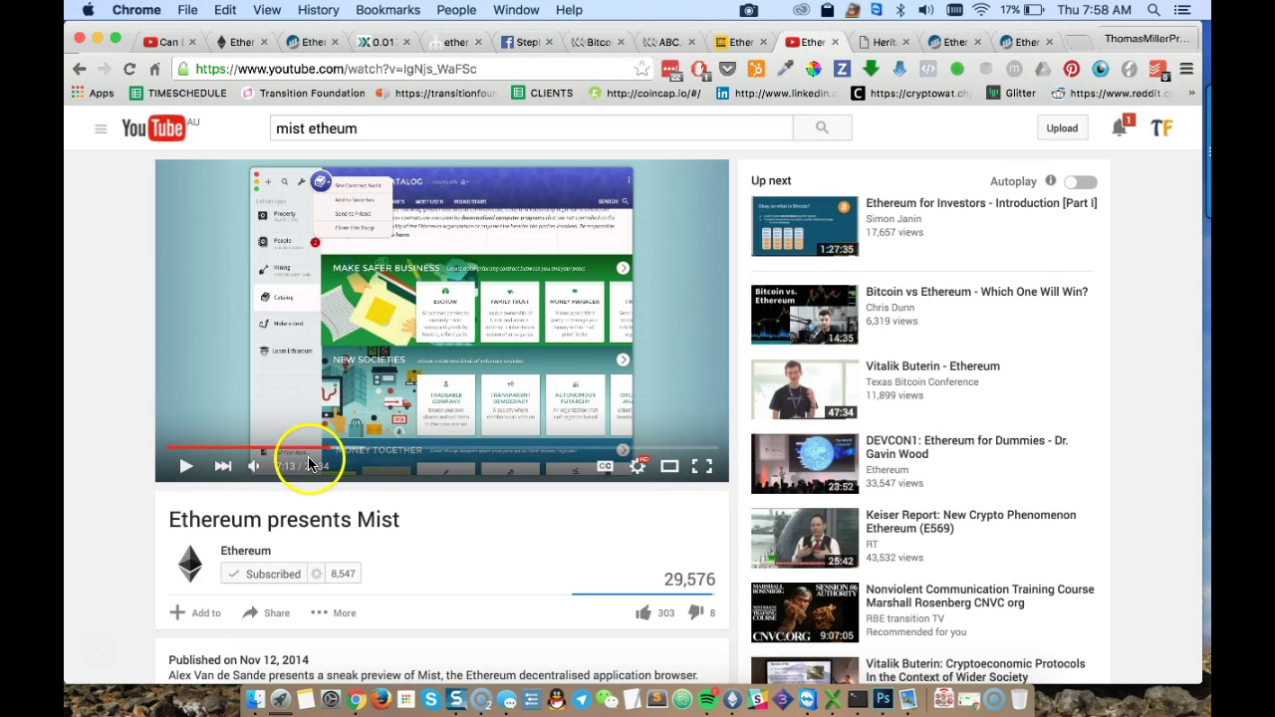
pyautogui.click(702, 468)
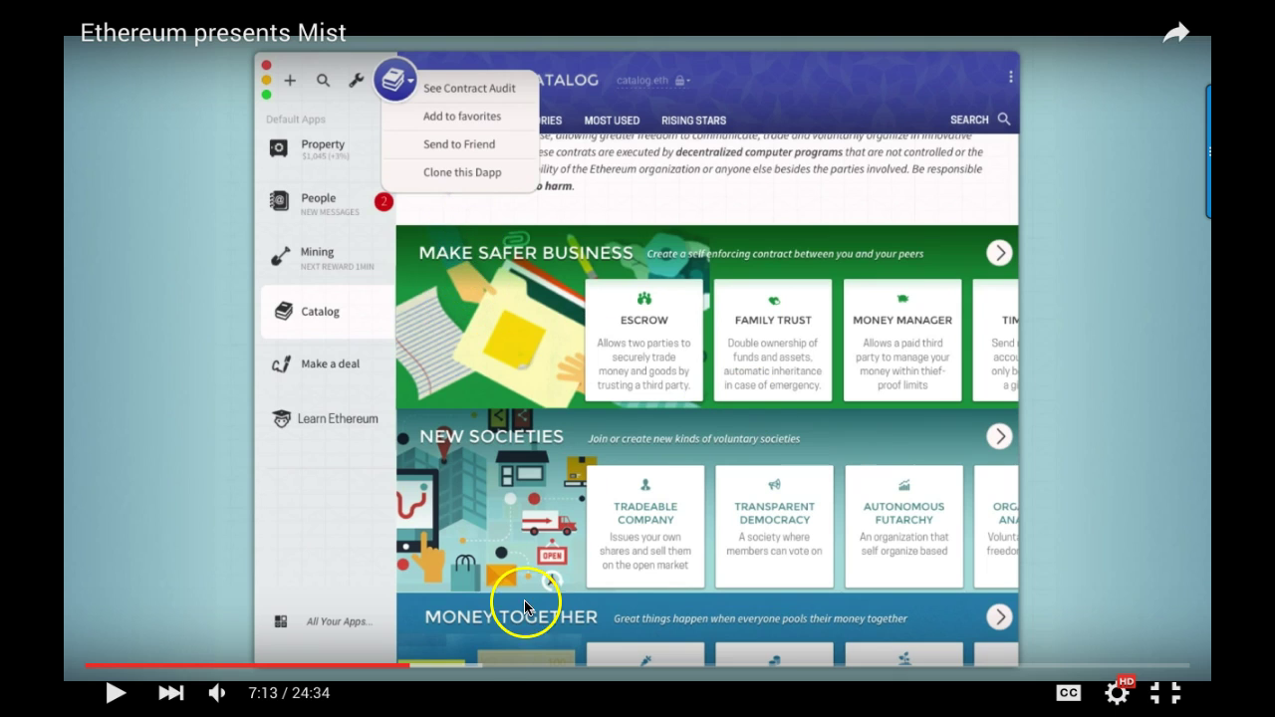
pyautogui.click(434, 666)
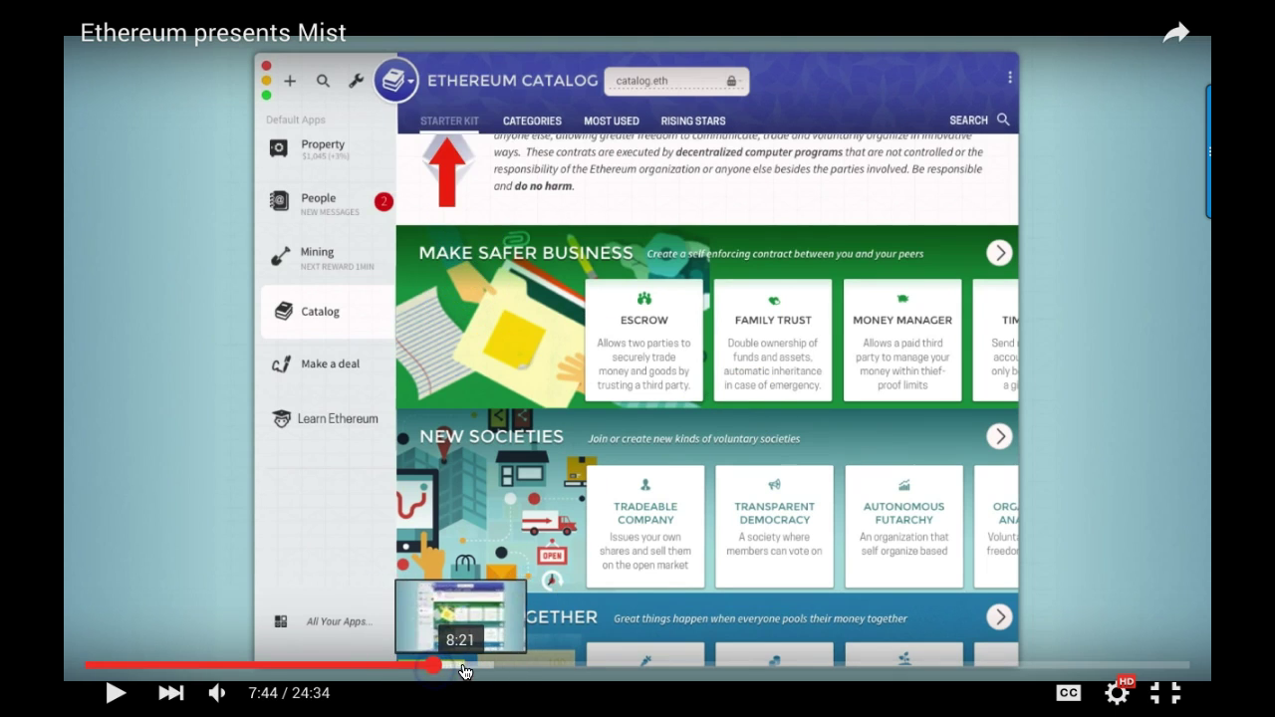
pyautogui.click(467, 669)
pyautogui.click(482, 670)
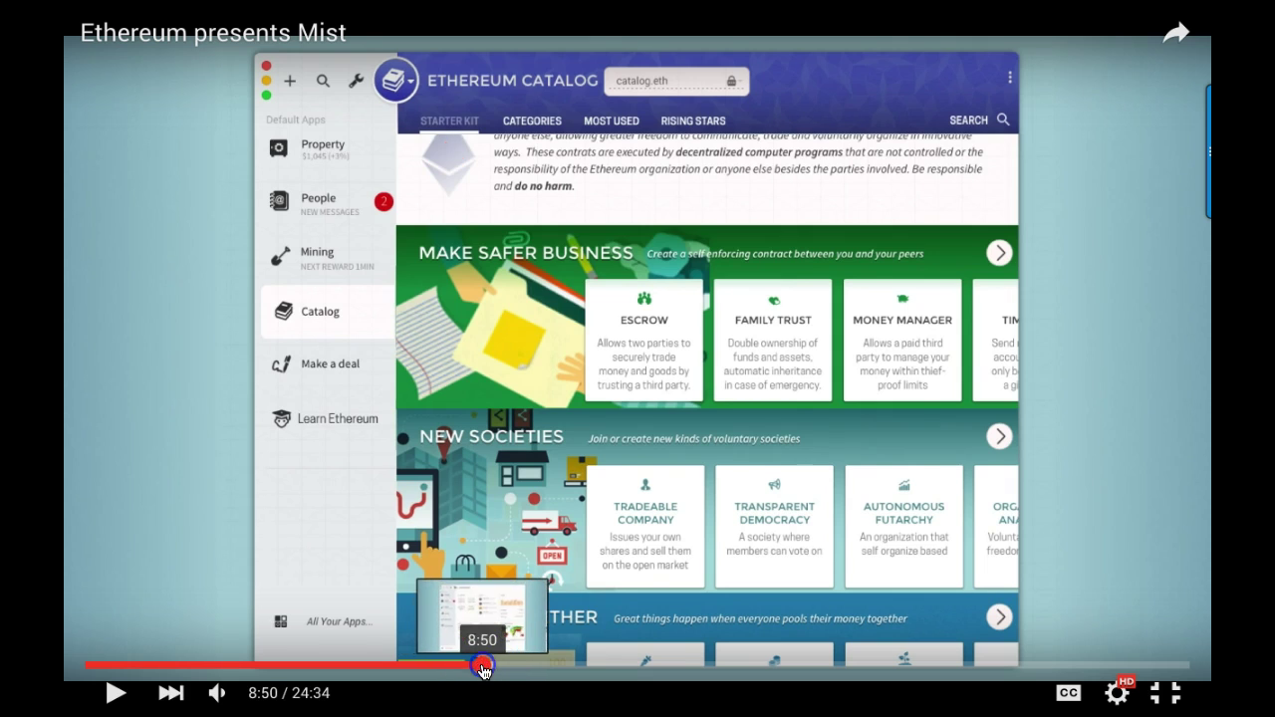
# Skip the video through 9:45 to 10:15, examine the dashboard and crowdfunding screens, and leave full screen
pyautogui.click(526, 671)
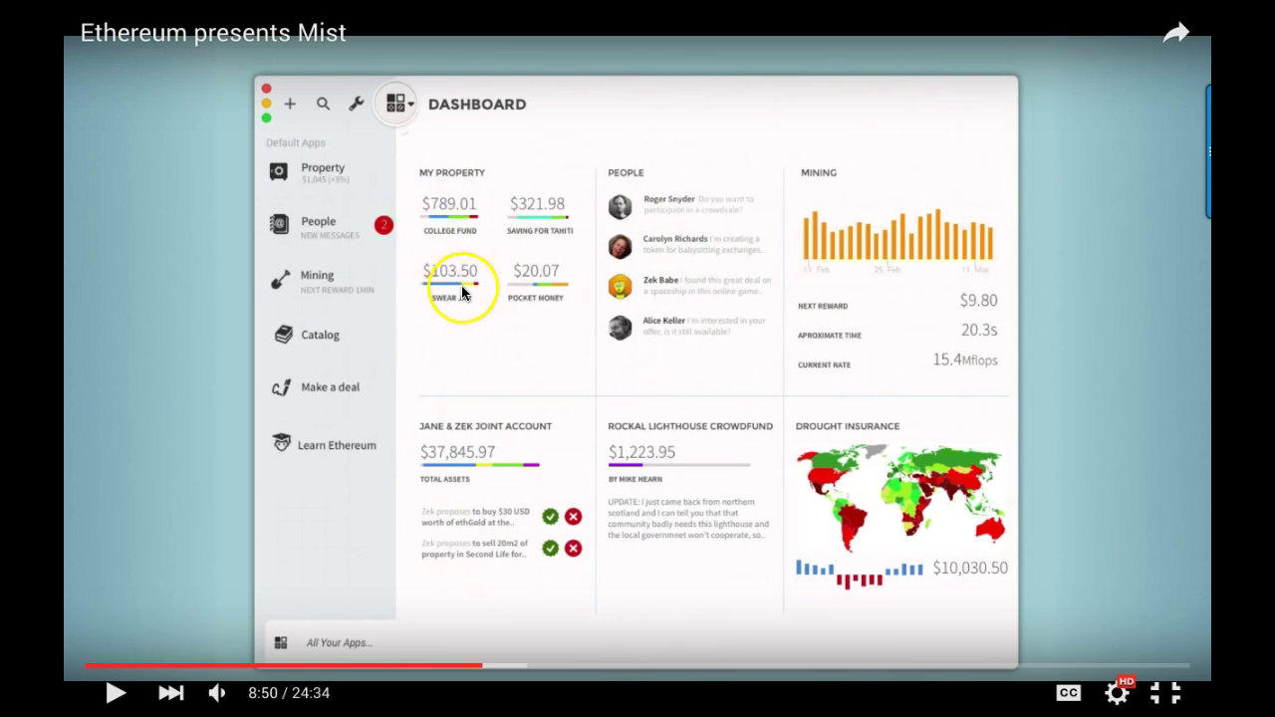
pyautogui.click(503, 668)
pyautogui.click(526, 667)
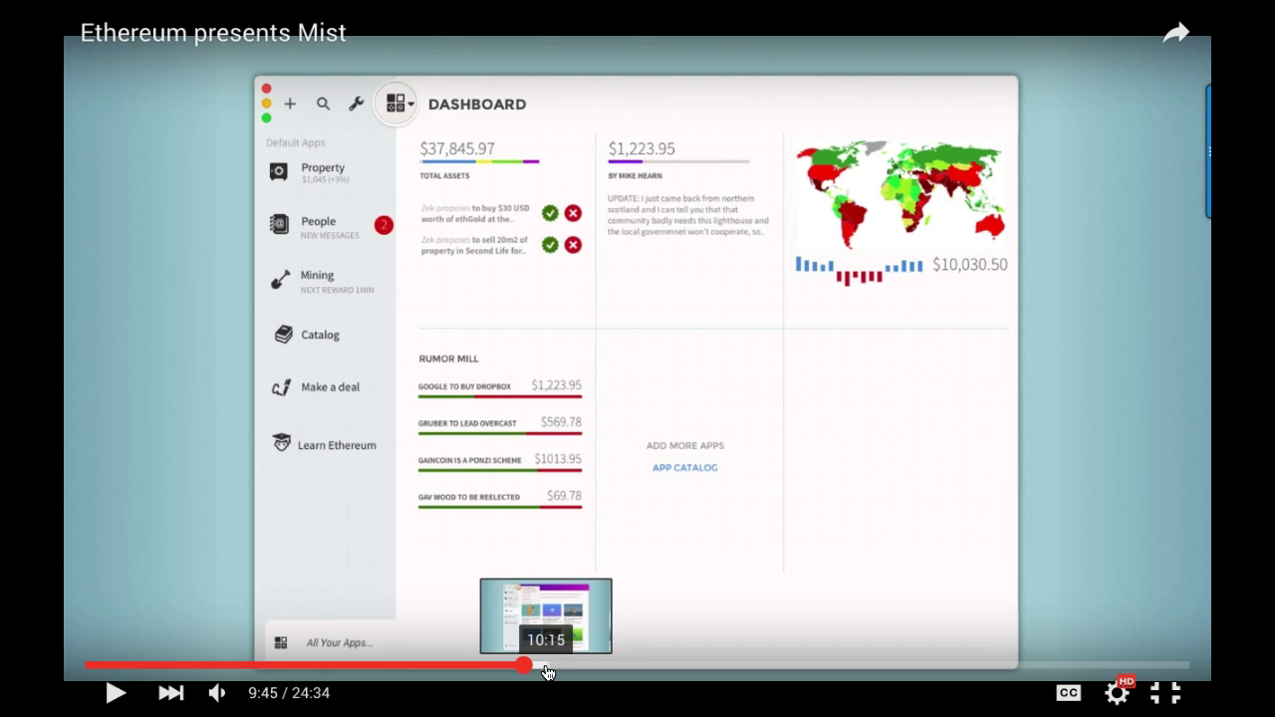
pyautogui.click(546, 667)
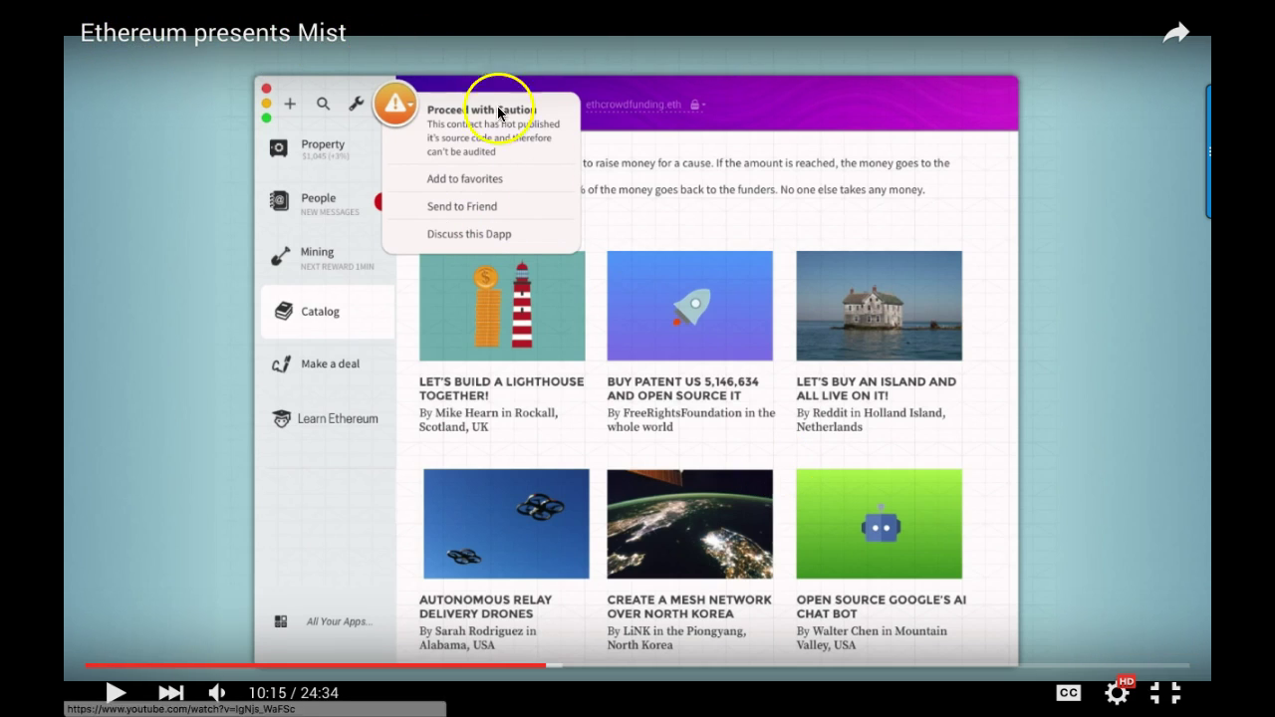
pyautogui.click(1168, 701)
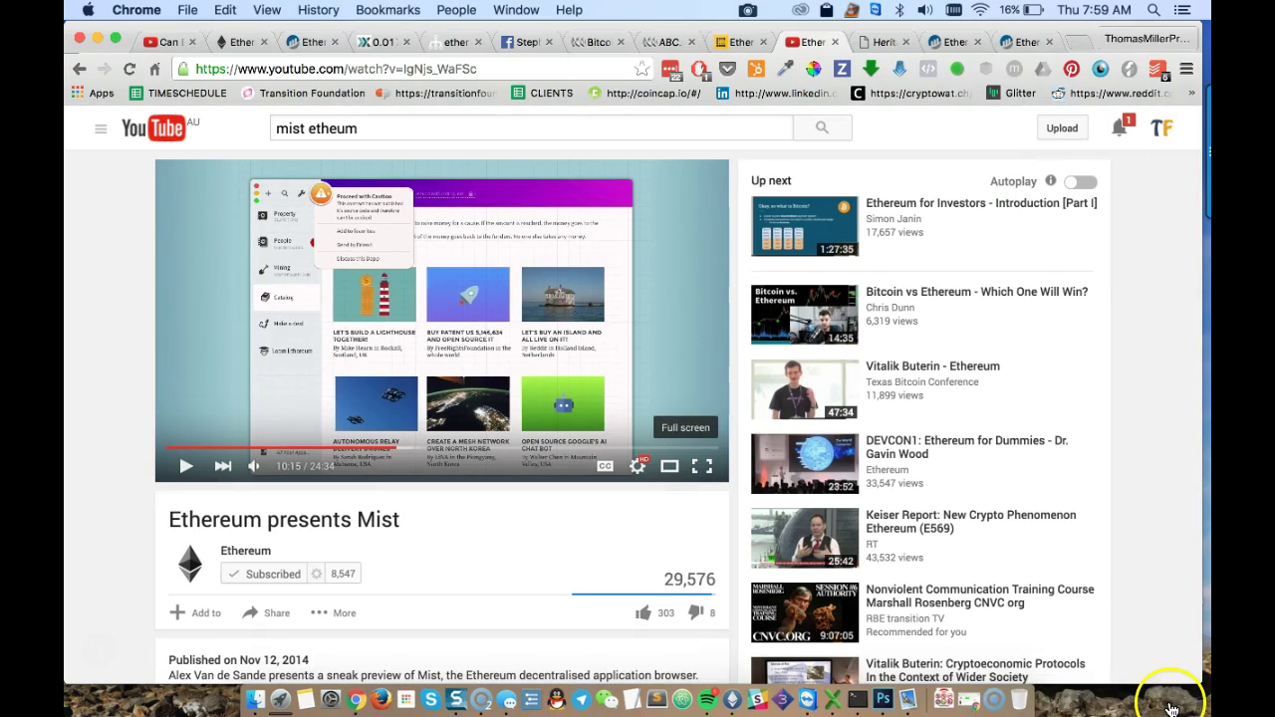
pyautogui.click(705, 468)
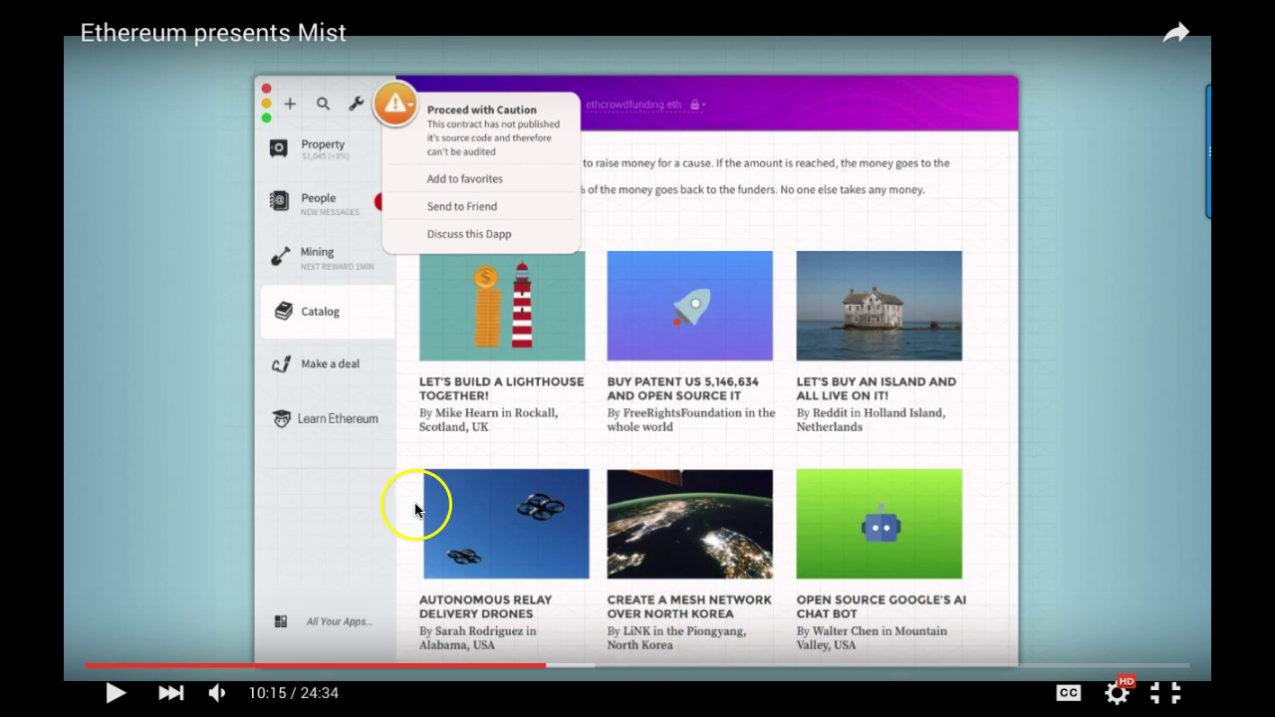
pyautogui.click(1173, 693)
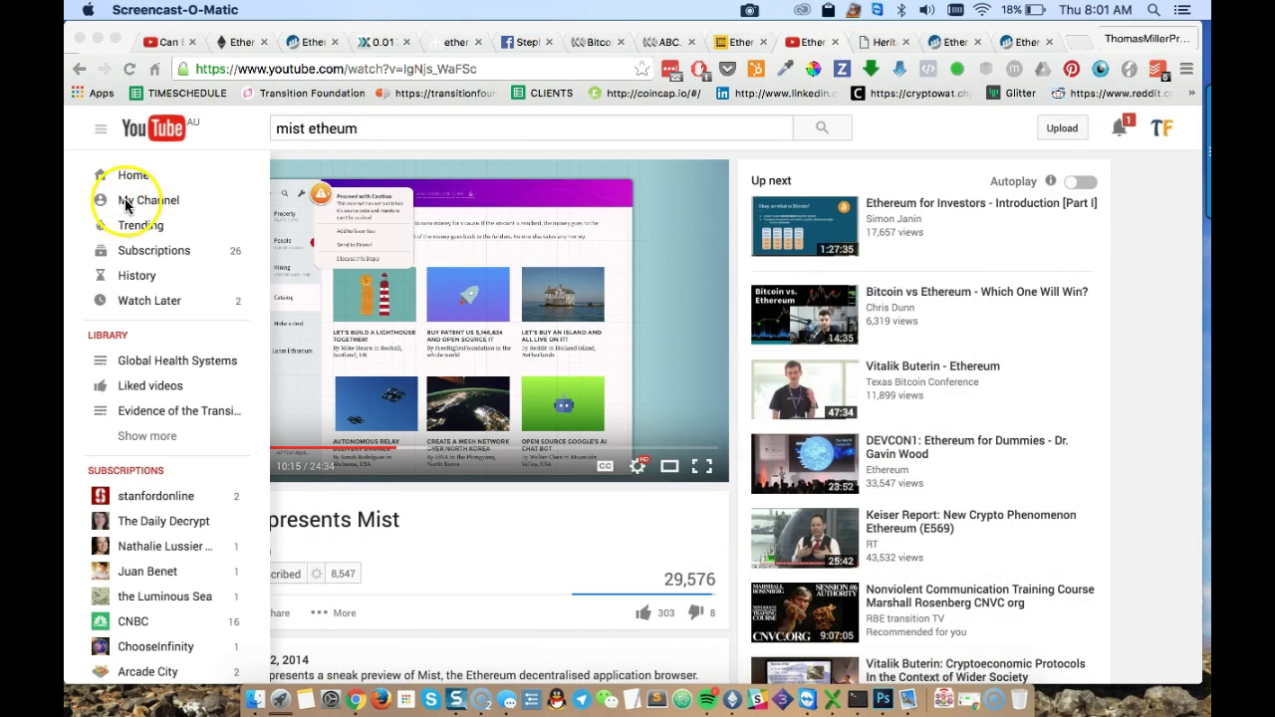
# Open My Channel on YouTube and look through the Transition Foundation uploads and created playlists
pyautogui.click(156, 204)
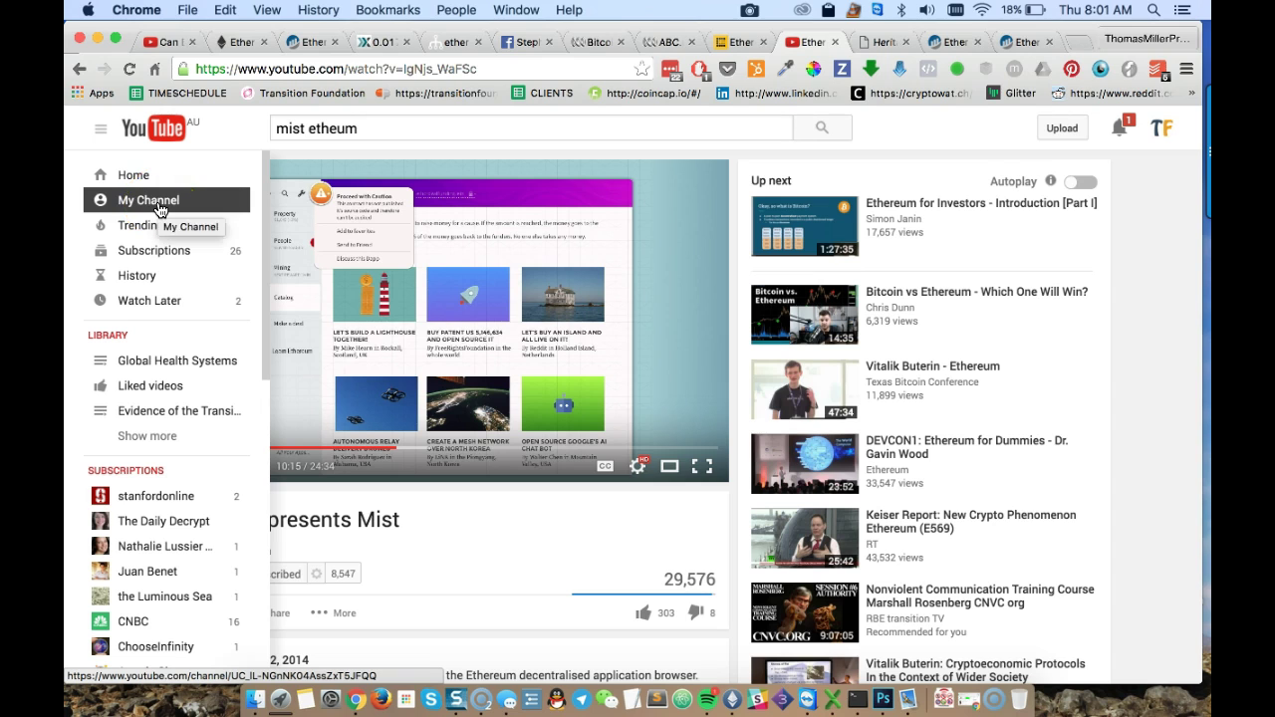
pyautogui.click(160, 209)
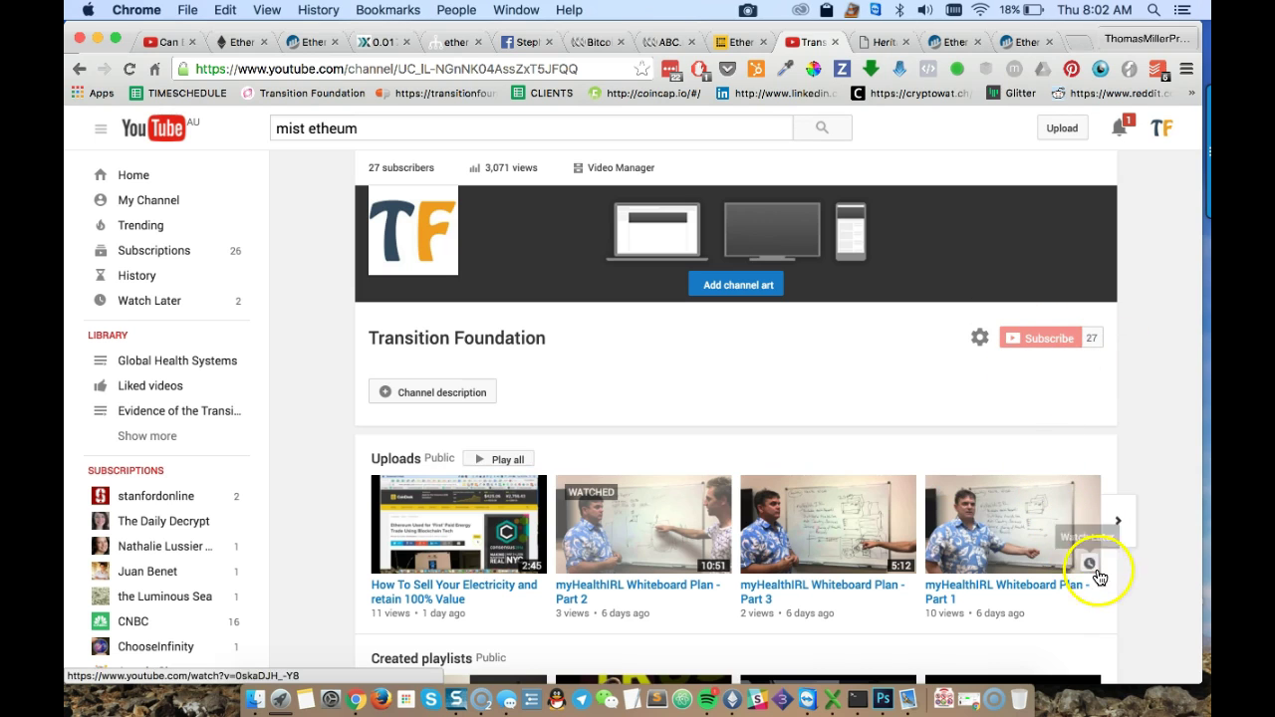
pyautogui.scroll(-5, 1115, 591)
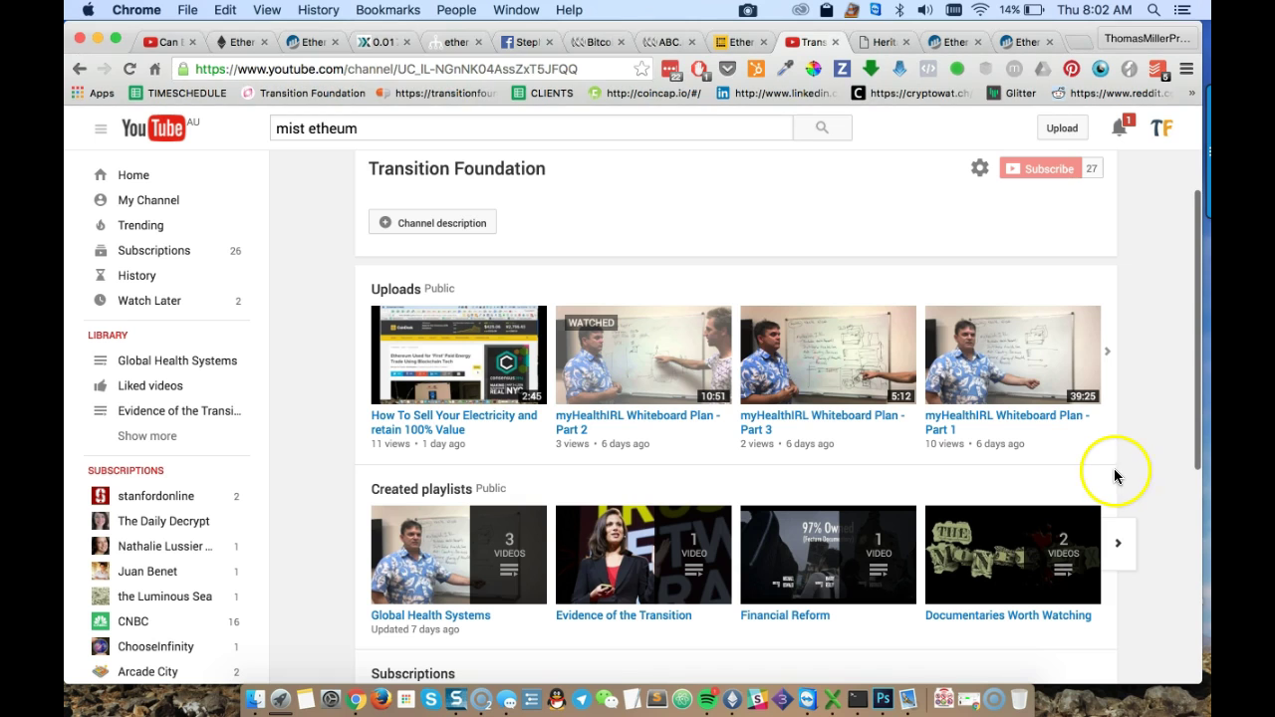
pyautogui.scroll(-1, 1110, 478)
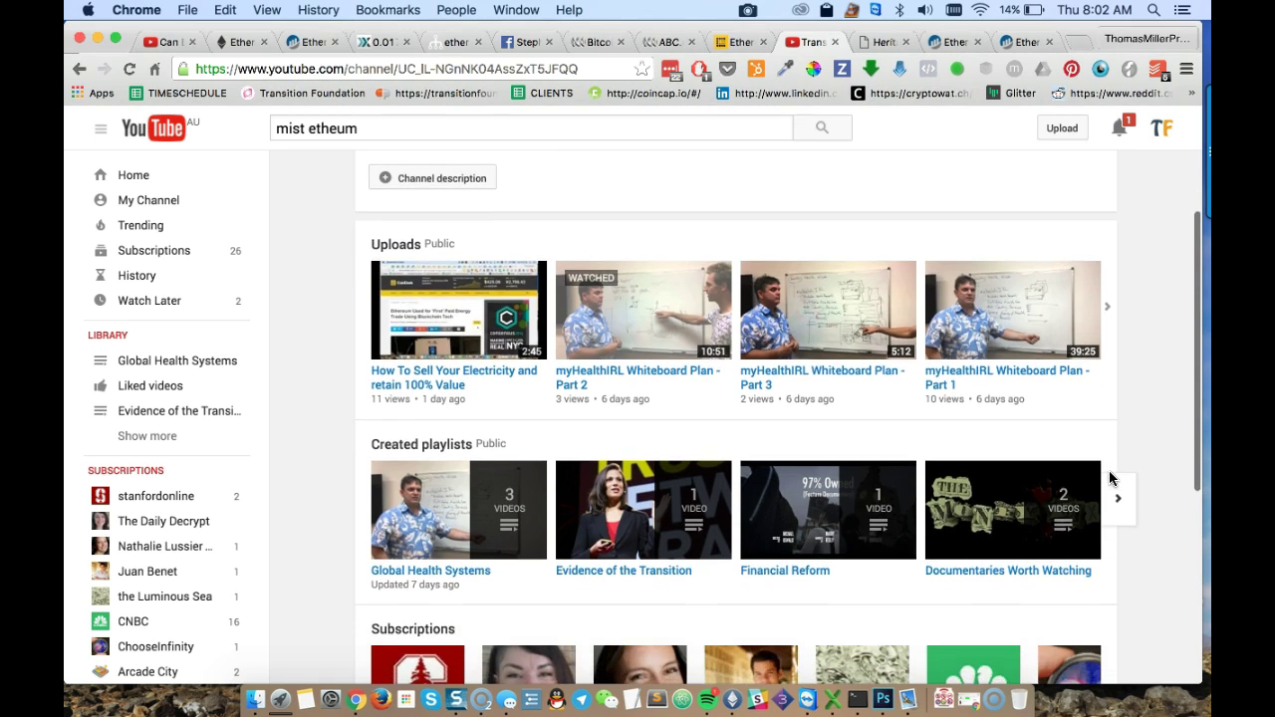
pyautogui.scroll(2, 1110, 478)
pyautogui.scroll(1, 1110, 478)
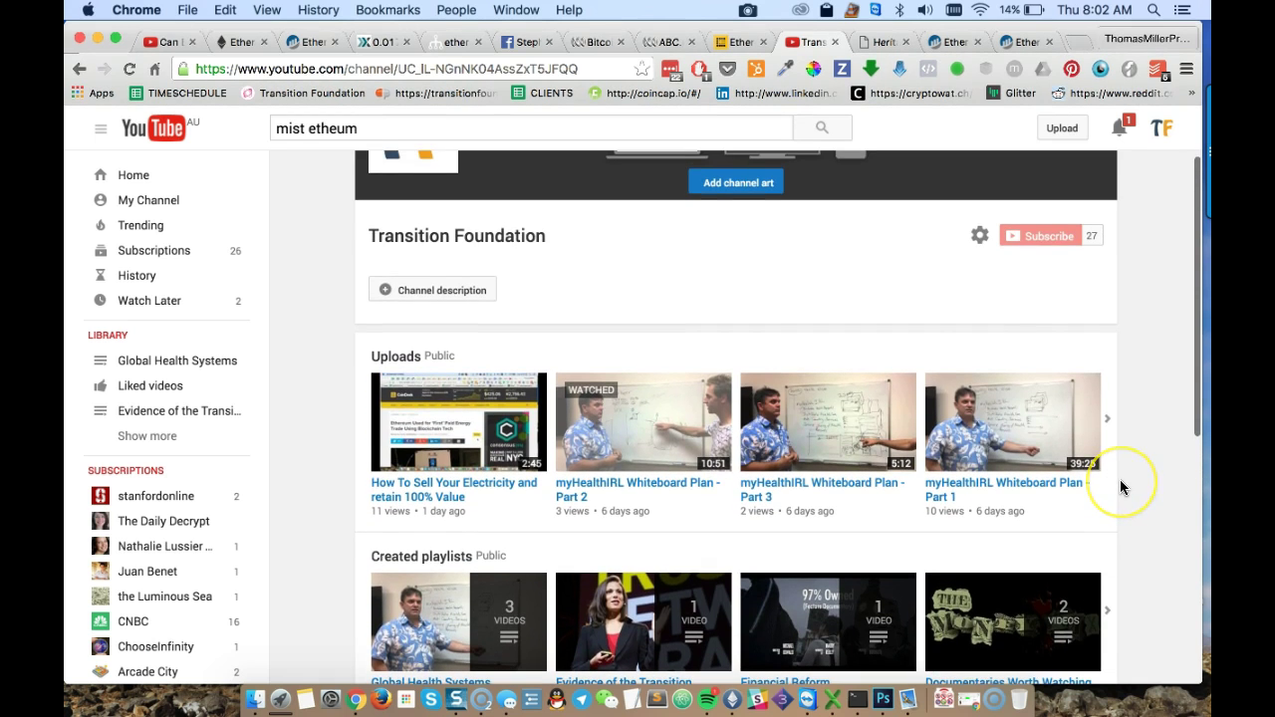
pyautogui.scroll(1, 1120, 479)
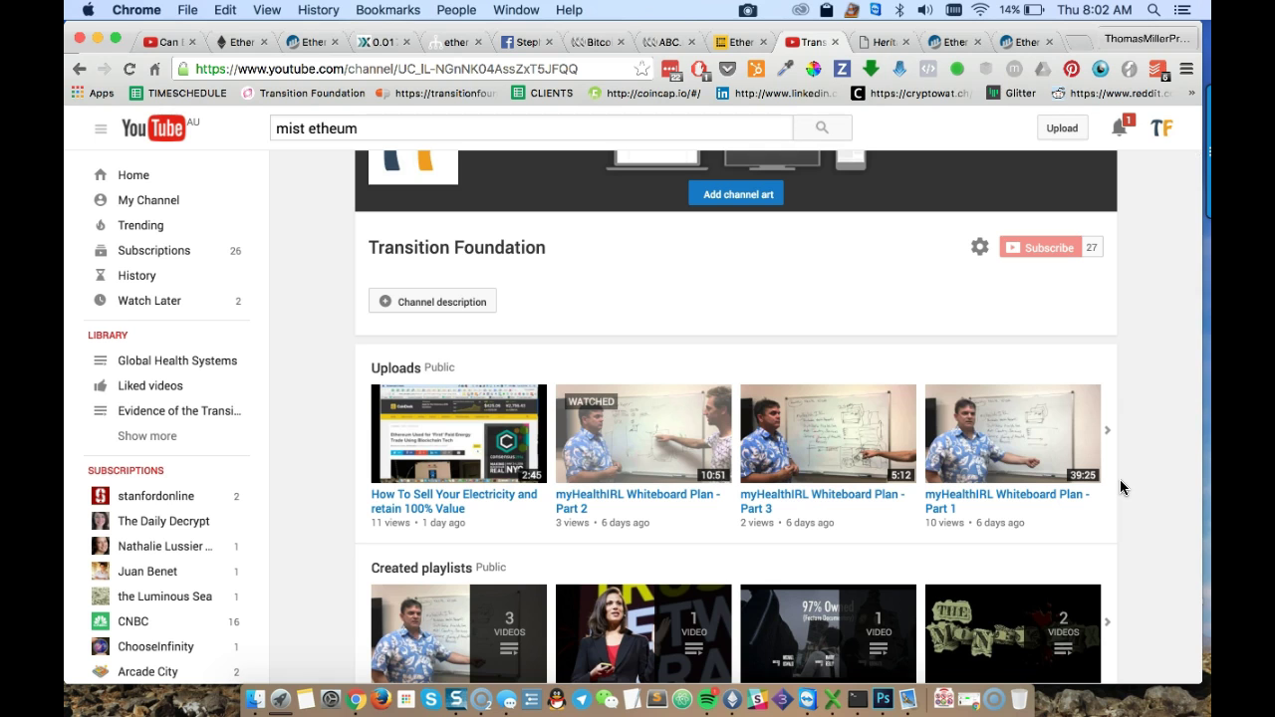
pyautogui.scroll(-1, 1120, 479)
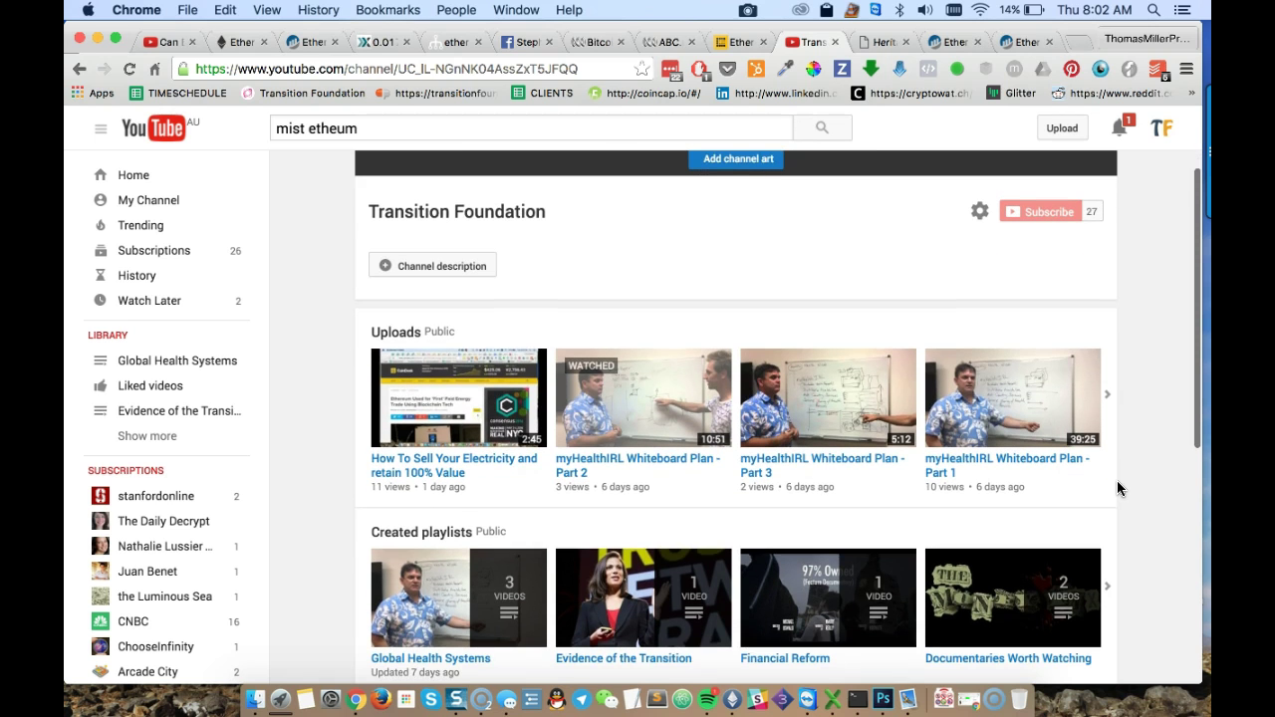